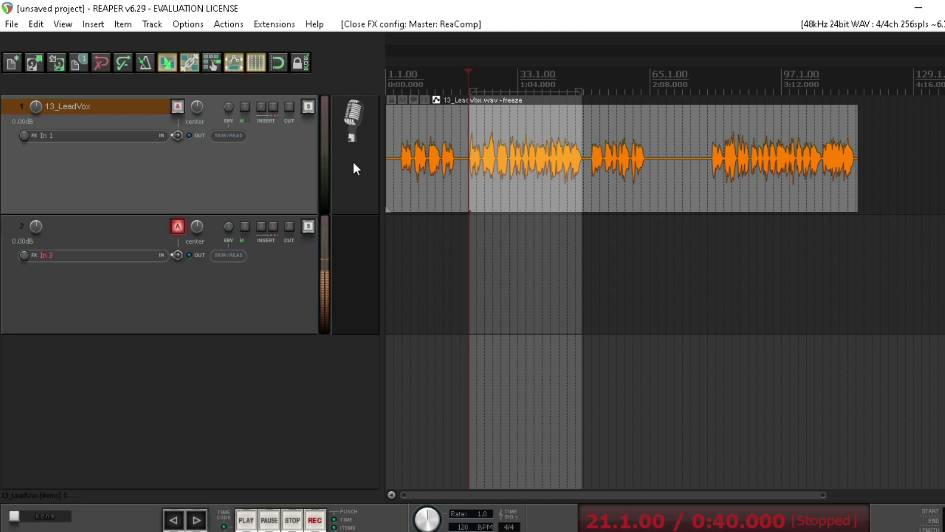
Step: Play the selected section of the 13_LeadVox track from 0:40 and stop playback
{"action": "key", "text": "space"}
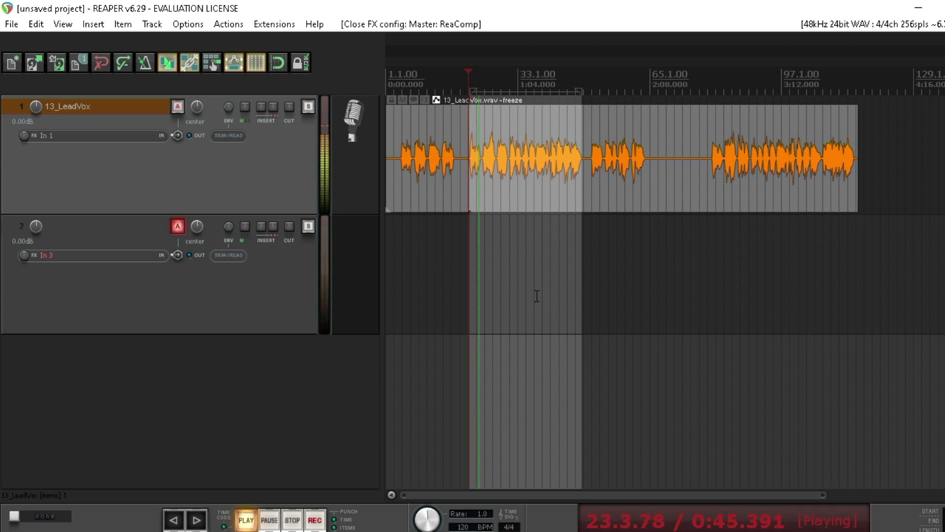
{"action": "key", "text": "space"}
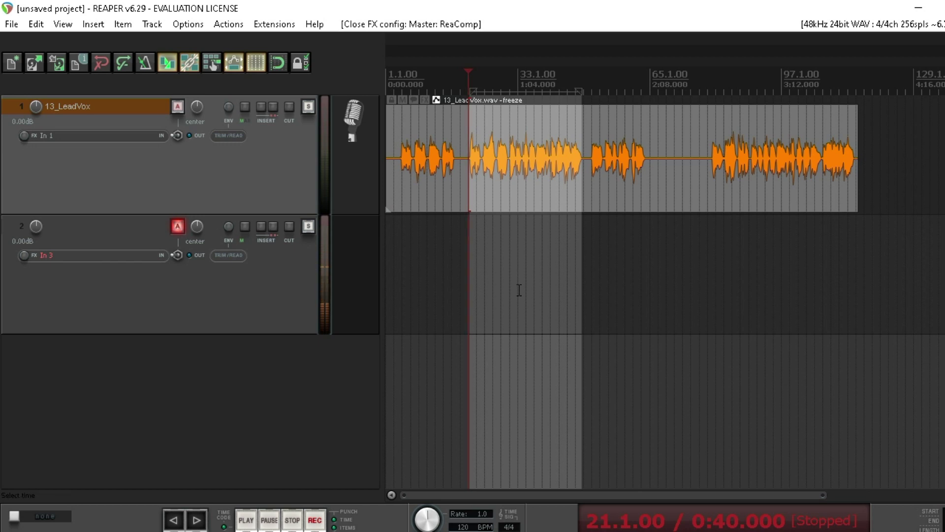
{"action": "scroll", "coordinate": [855, 327], "scroll_direction": "down", "scroll_amount": 2}
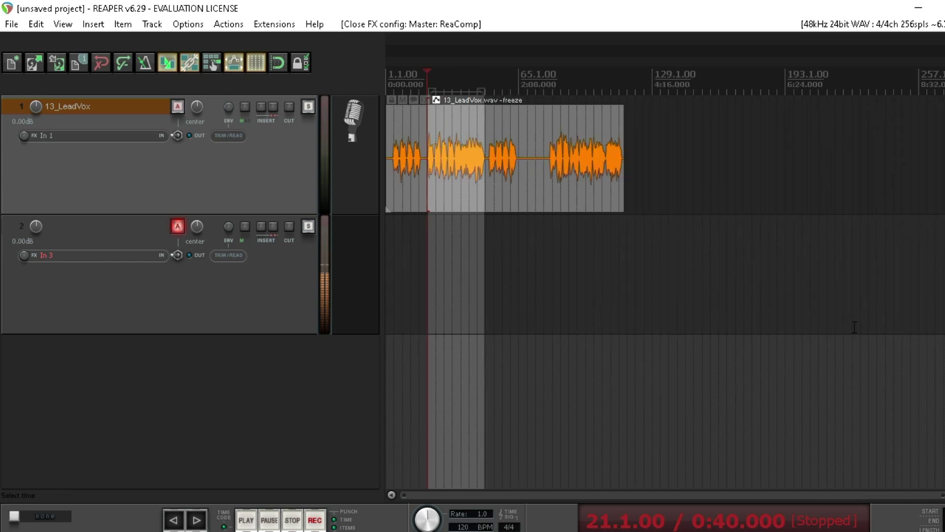
{"action": "scroll", "coordinate": [855, 327], "scroll_direction": "up", "scroll_amount": 3}
{"action": "scroll", "coordinate": [856, 330], "scroll_direction": "down", "scroll_amount": 2}
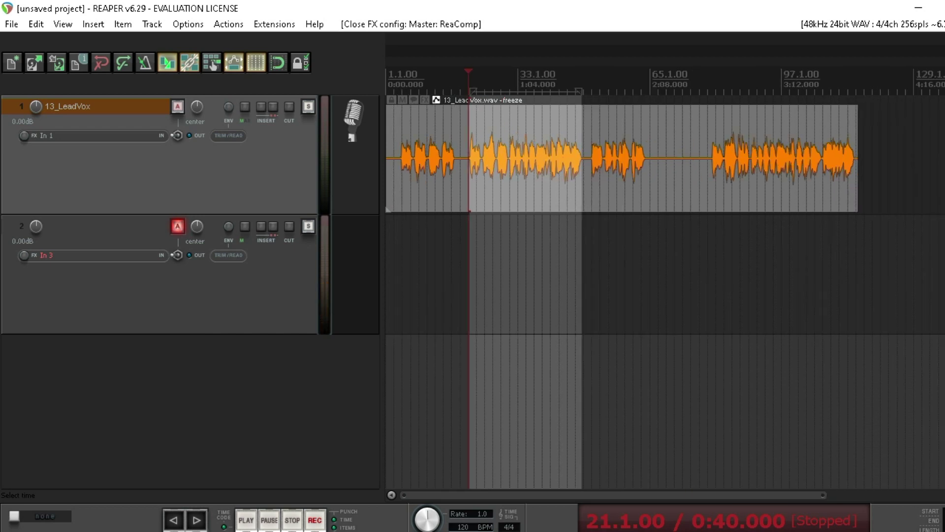
Step: Paste four copies of the 13_LeadVox track directly beneath the original
{"action": "scroll", "coordinate": [388, 338], "scroll_direction": "down", "scroll_amount": 4}
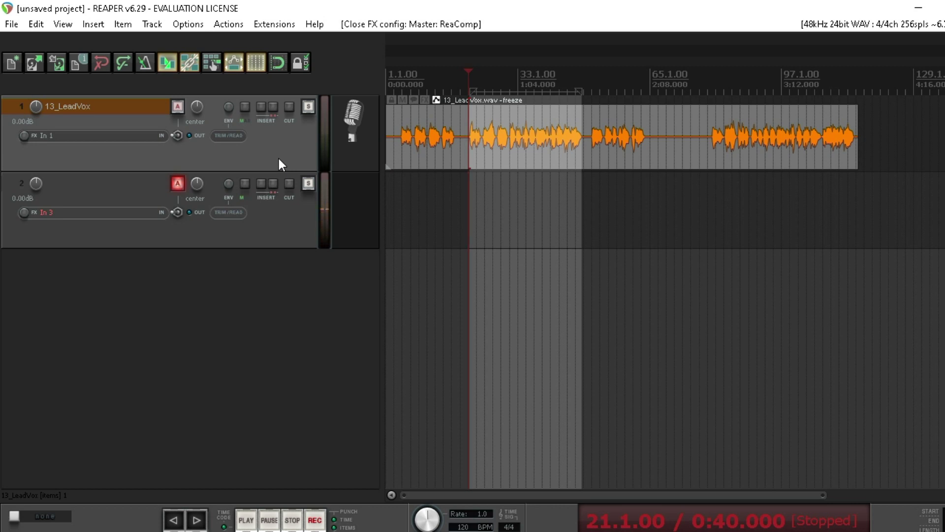
{"action": "key", "text": "ctrl+v"}
{"action": "key", "text": "ctrl+v"}
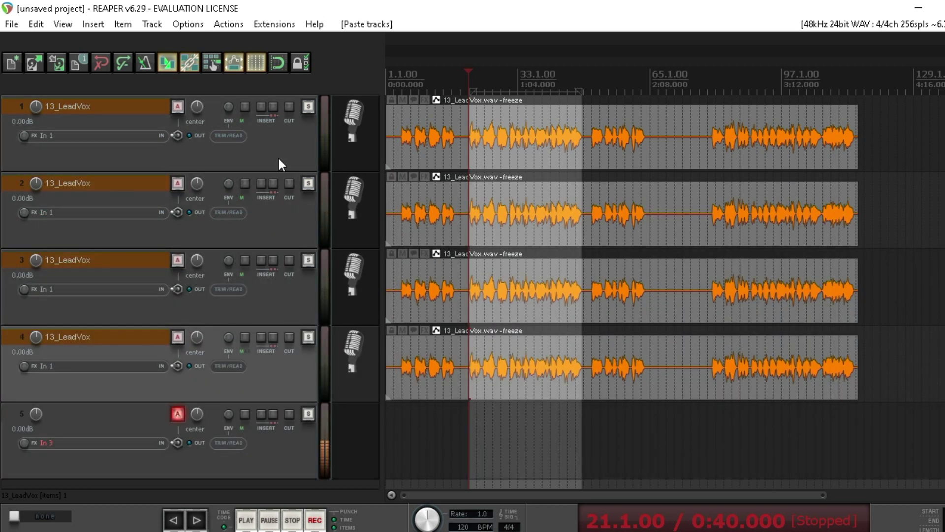
{"action": "key", "text": "ctrl+v"}
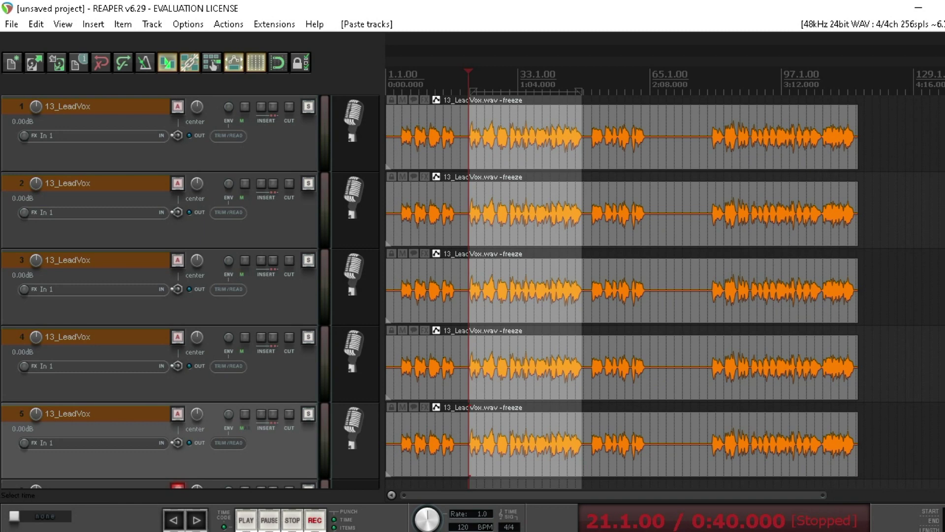
{"action": "scroll", "coordinate": [472, 291], "scroll_direction": "down", "scroll_amount": 5}
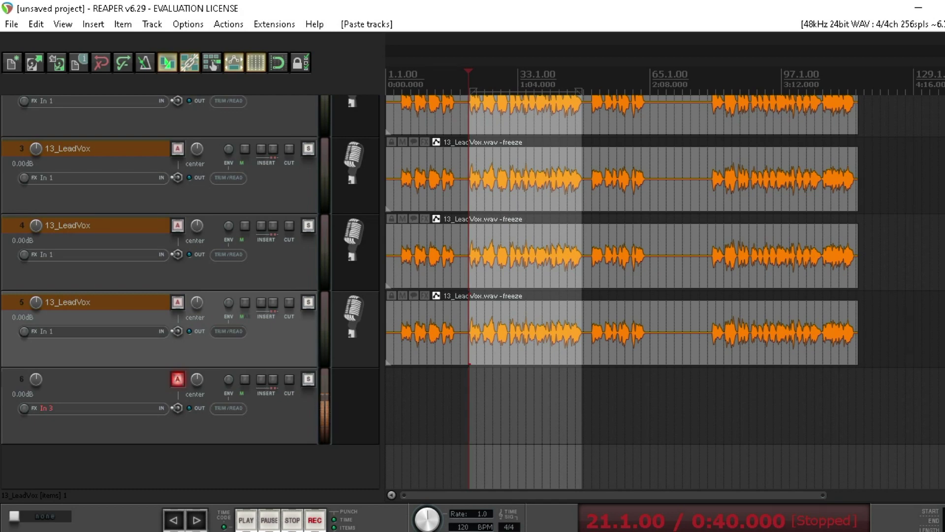
{"action": "scroll", "coordinate": [473, 290], "scroll_direction": "up", "scroll_amount": 4}
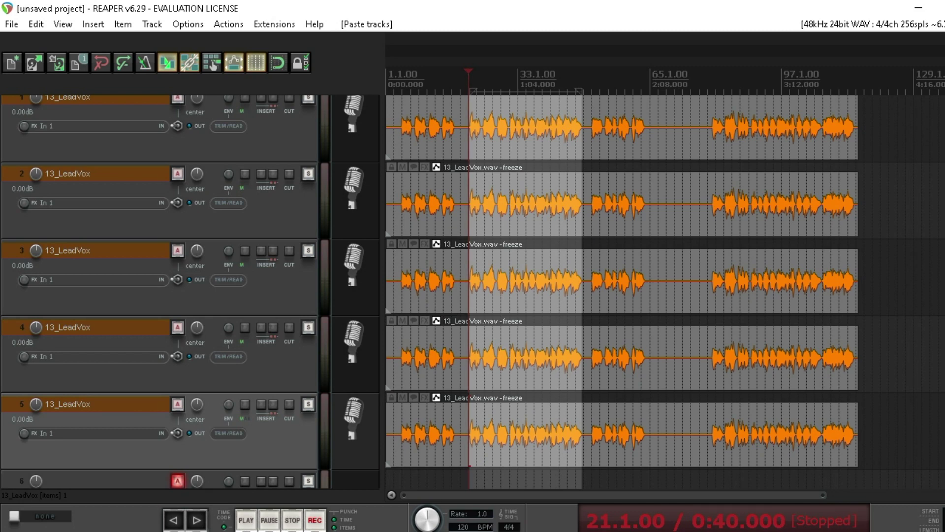
{"action": "scroll", "coordinate": [473, 291], "scroll_direction": "down", "scroll_amount": 4}
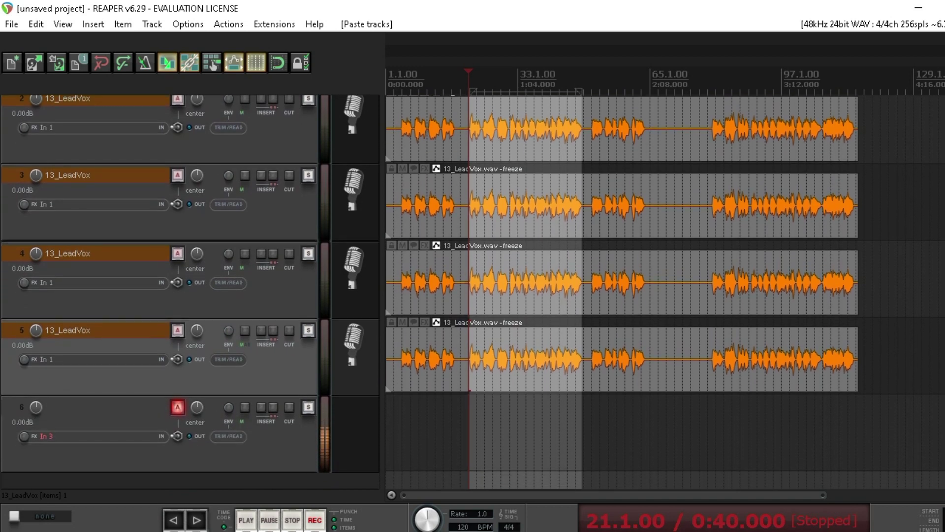
{"action": "scroll", "coordinate": [473, 291], "scroll_direction": "up", "scroll_amount": 4}
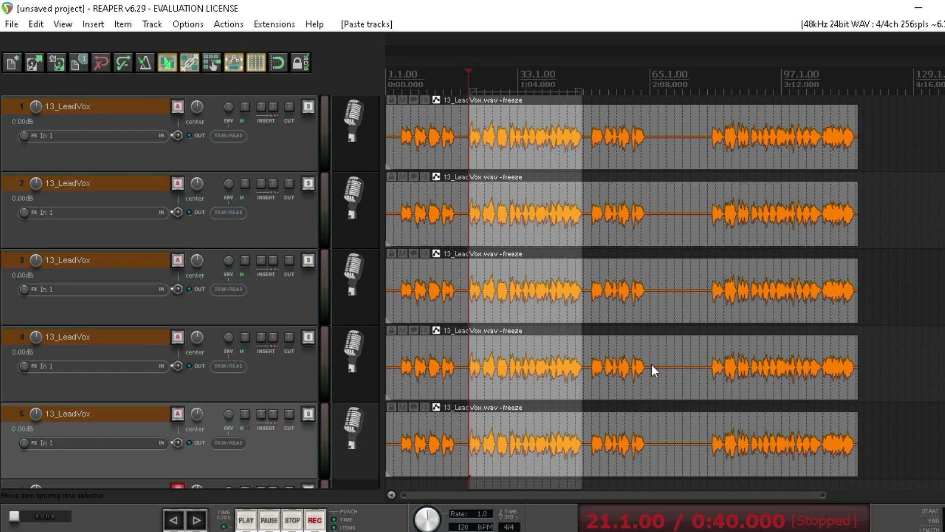
Step: Show the mixer and insert the ReaVerb effect on track 2
{"action": "key", "text": "ctrl+m"}
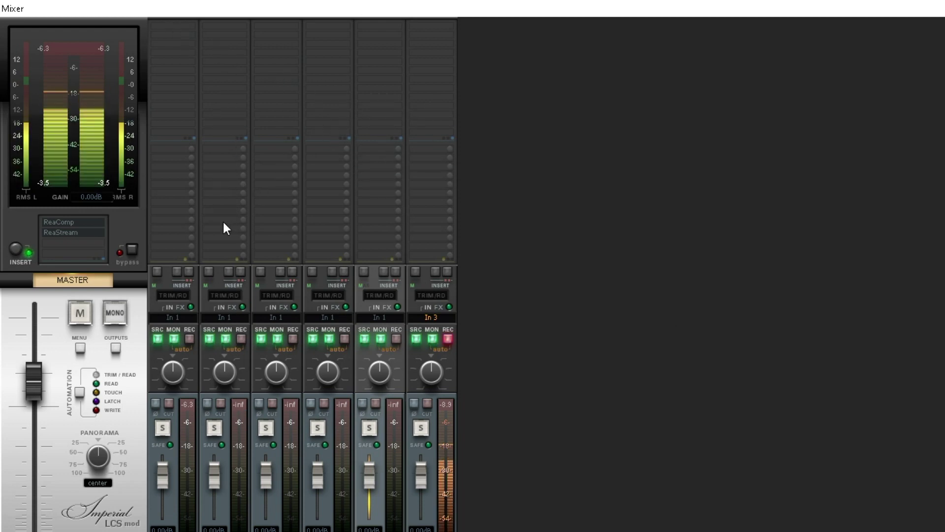
{"action": "double_click", "coordinate": [227, 28]}
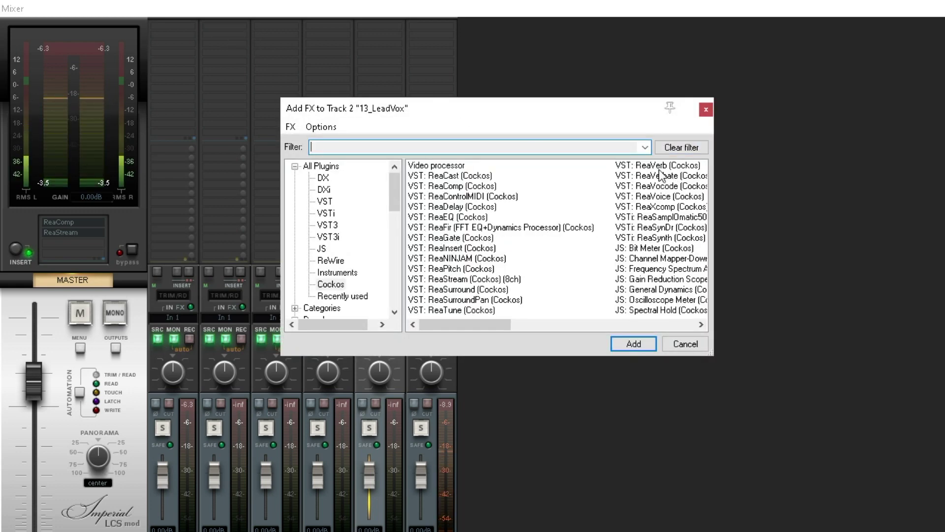
{"action": "double_click", "coordinate": [627, 167]}
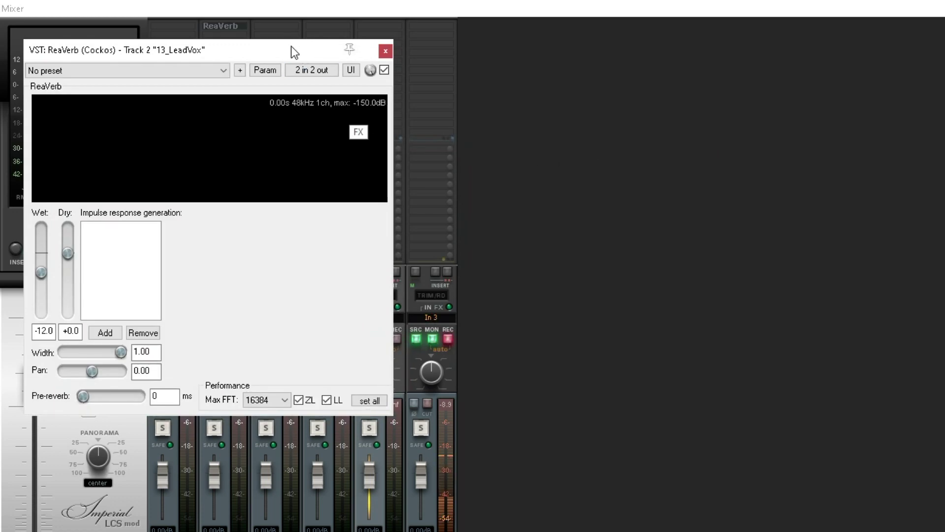
{"action": "left_click_drag", "start_coordinate": [291, 48], "coordinate": [656, 65]}
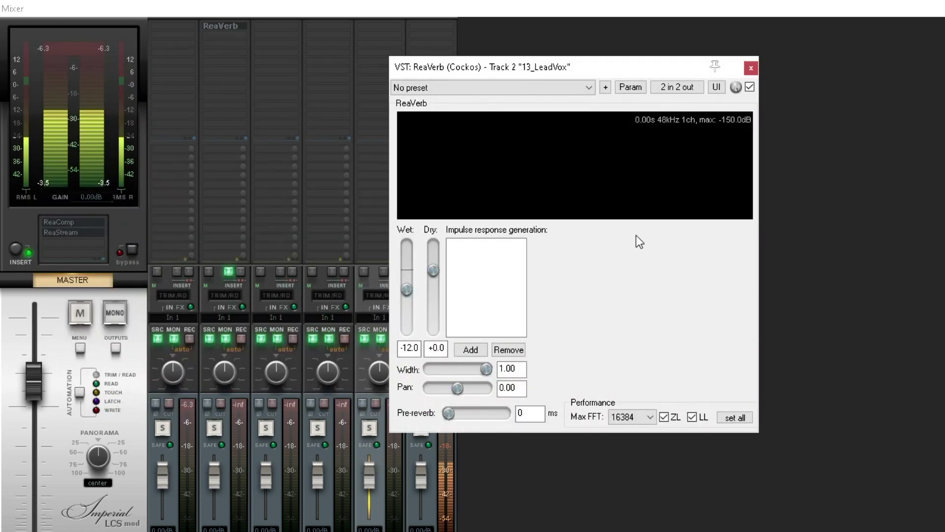
Step: Load the impulse response file Kenny's Vocalverb.aif from the Kenny's IR Reverbs folder into track 2's ReaVerb and close the effect window
{"action": "left_click", "coordinate": [465, 347]}
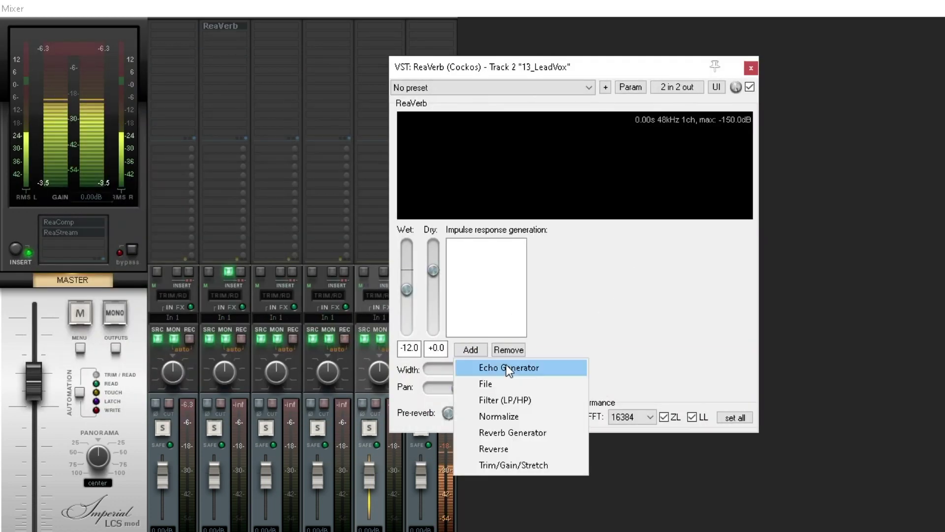
{"action": "left_click", "coordinate": [488, 382]}
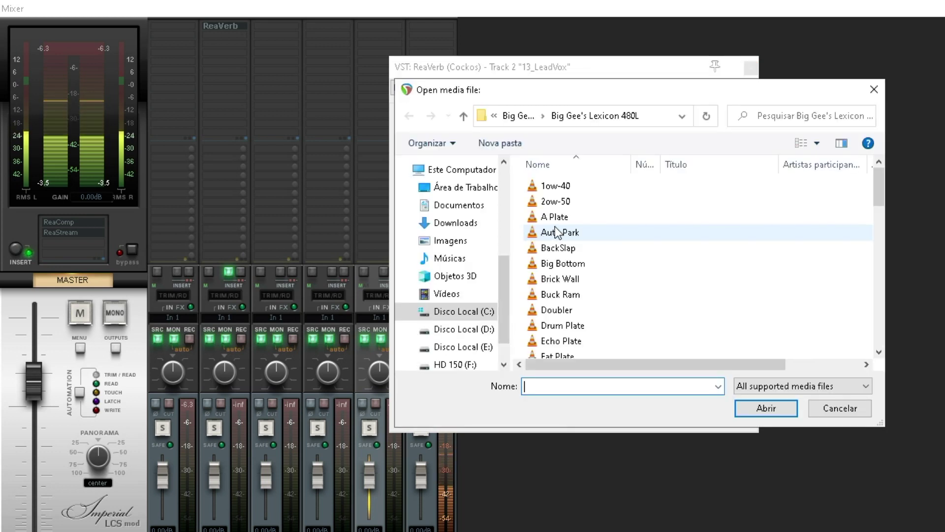
{"action": "left_click", "coordinate": [464, 116]}
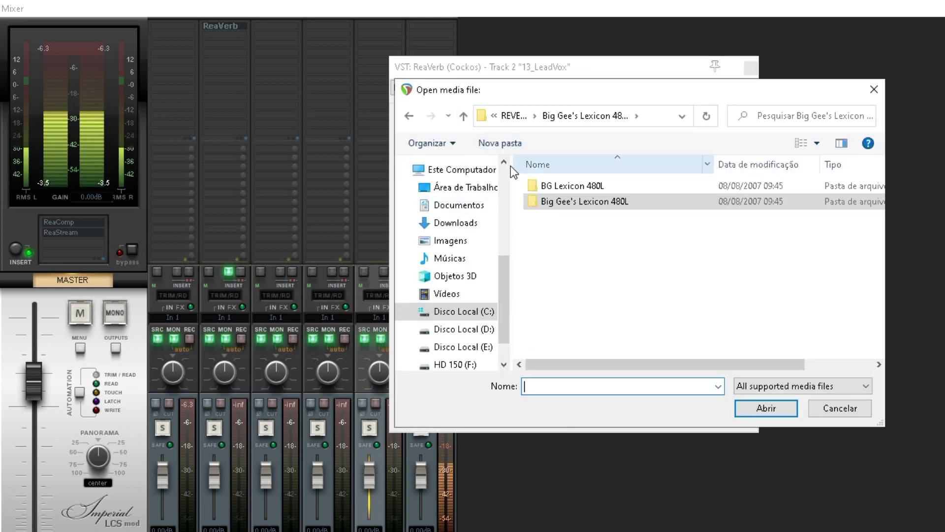
{"action": "left_click", "coordinate": [463, 116]}
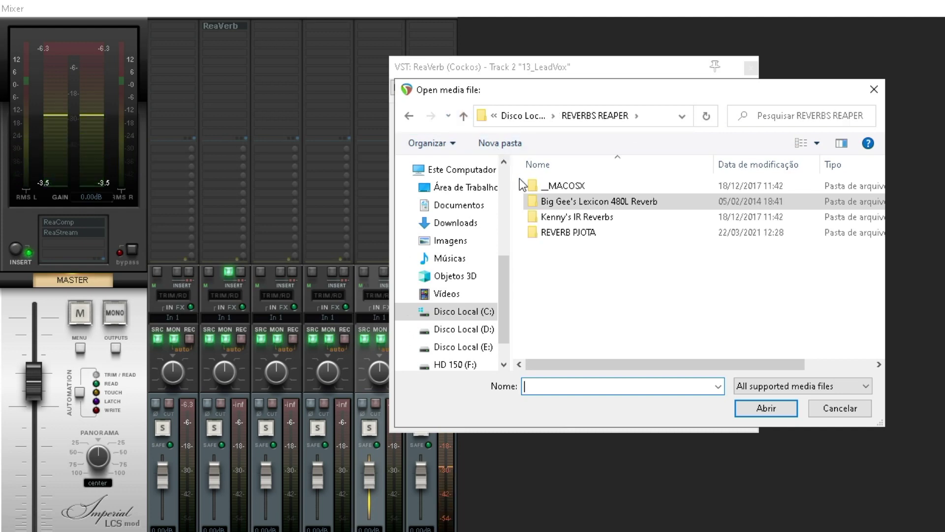
{"action": "double_click", "coordinate": [571, 217]}
{"action": "double_click", "coordinate": [569, 203]}
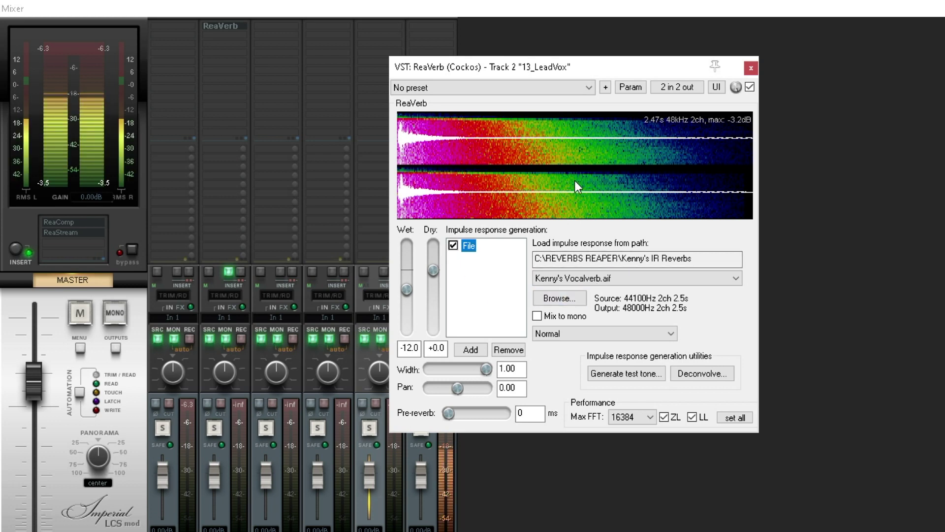
{"action": "left_click", "coordinate": [753, 65]}
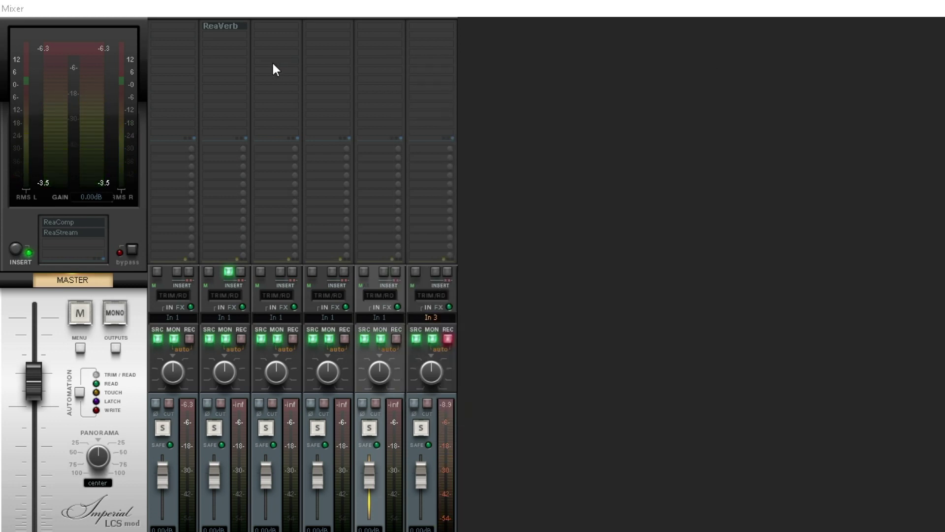
Step: Insert ReaVerb on track 3 and the JS Chorus (Stereo) effect on track 4
{"action": "double_click", "coordinate": [277, 31]}
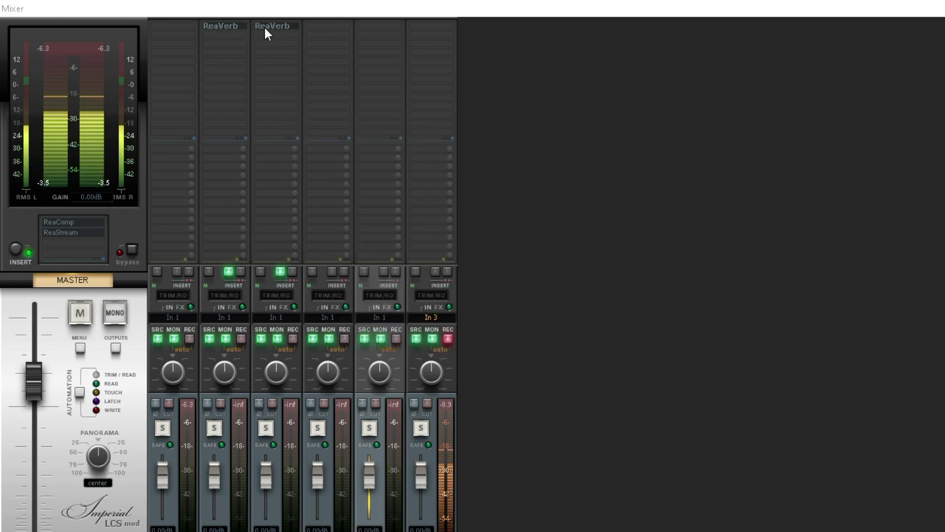
{"action": "double_click", "coordinate": [320, 28]}
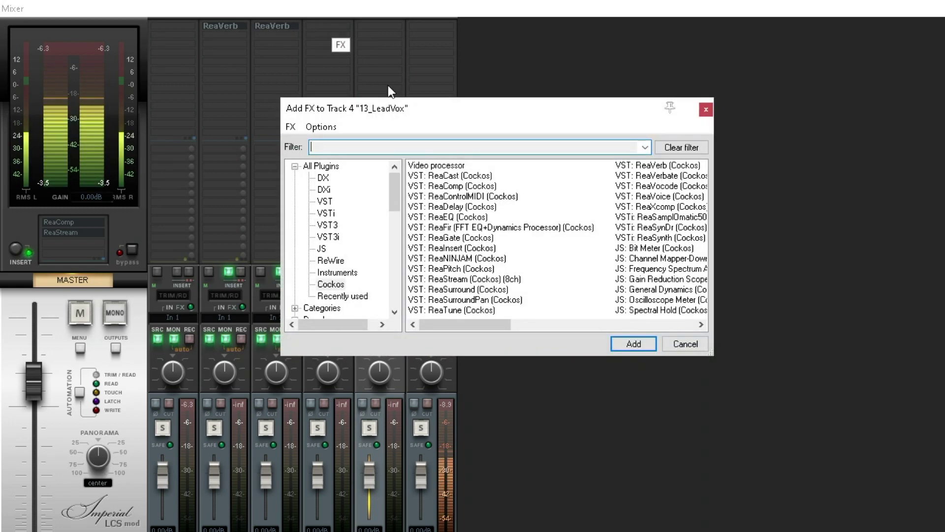
{"action": "left_click_drag", "start_coordinate": [397, 187], "coordinate": [396, 198]}
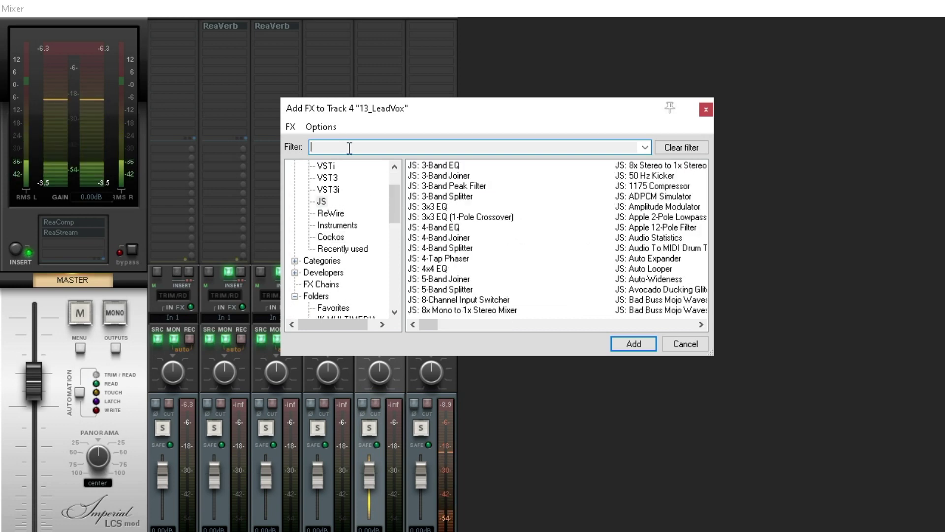
{"action": "type", "text": "CHO"}
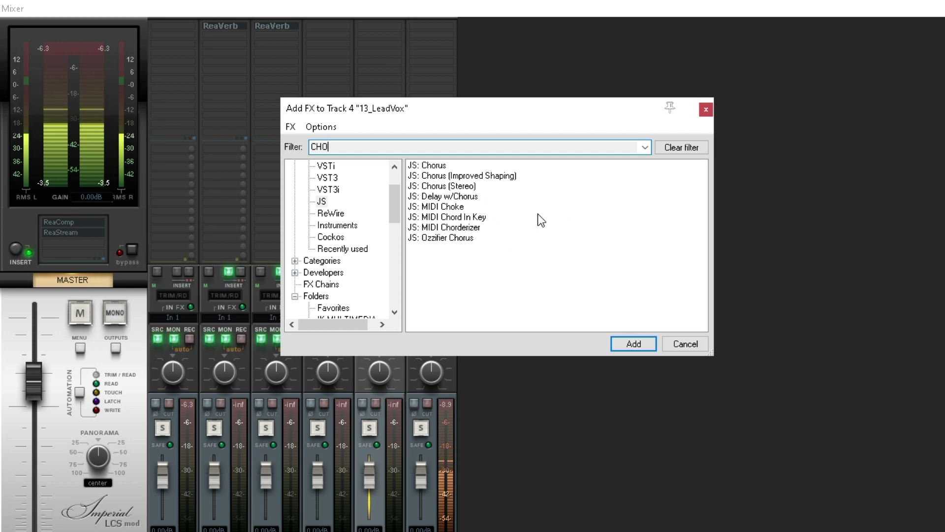
{"action": "double_click", "coordinate": [442, 187]}
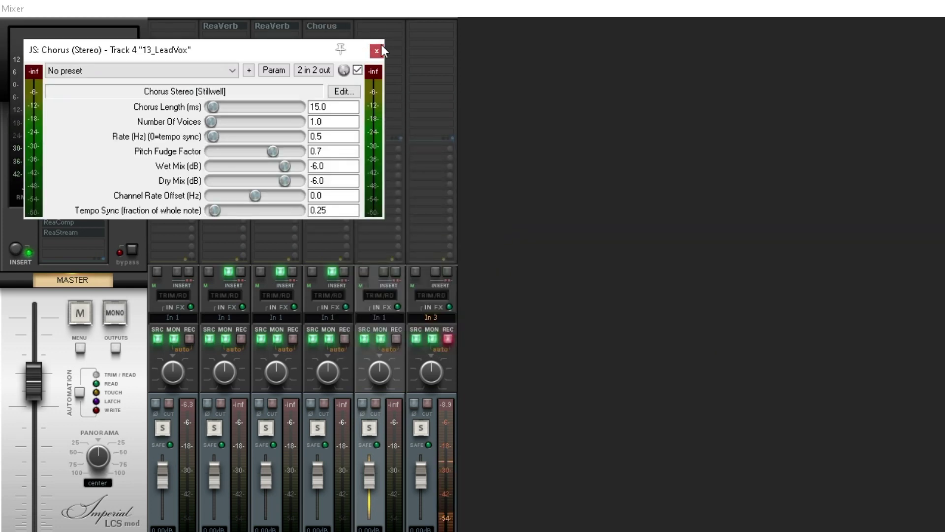
{"action": "left_click", "coordinate": [378, 47]}
Step: Find the JS Delay effect by filtering for DELAY, insert it on track 5 and close its window
{"action": "double_click", "coordinate": [370, 28]}
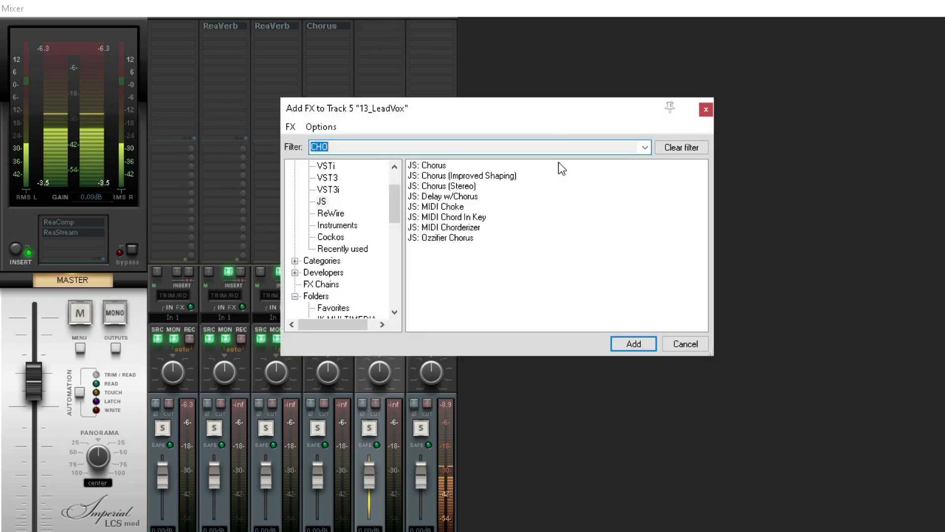
{"action": "left_click", "coordinate": [366, 147]}
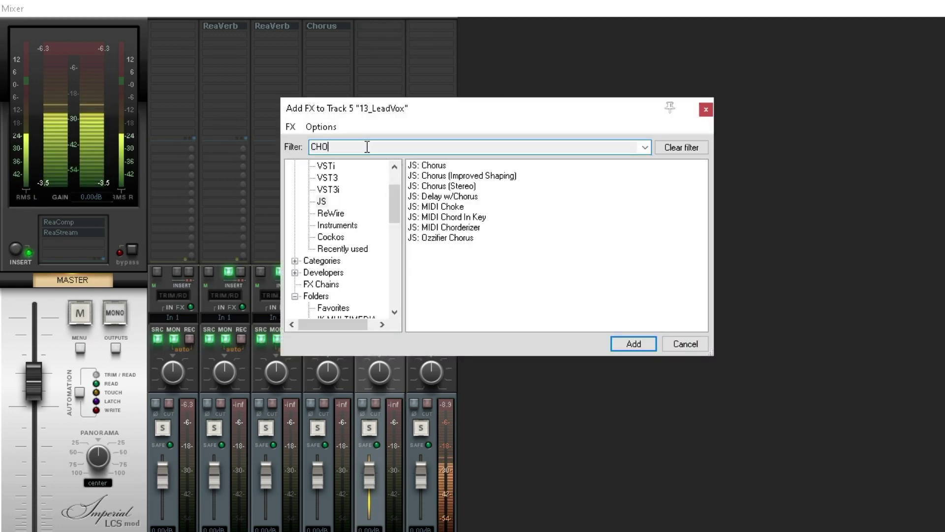
{"action": "key", "text": "BackSpace"}
{"action": "key", "text": "BackSpace"}
{"action": "key", "text": "BackSpace"}
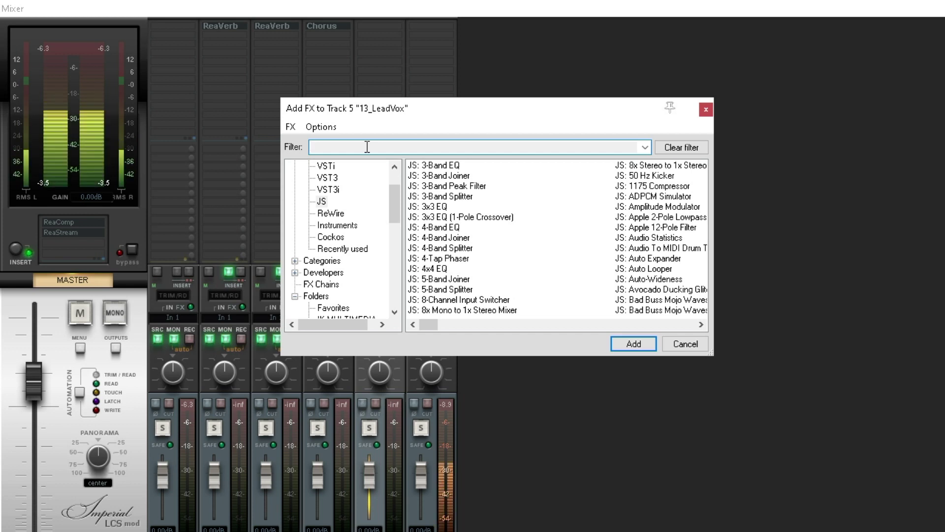
{"action": "type", "text": "DE"}
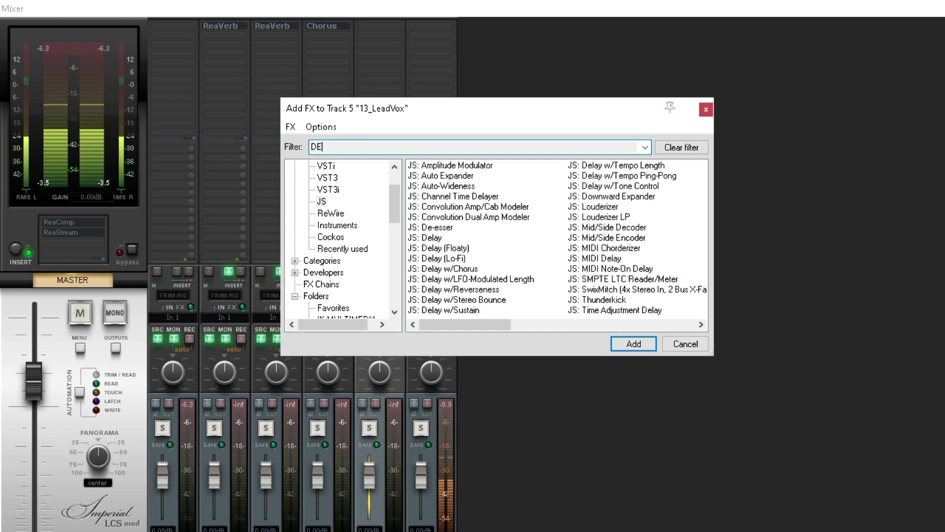
{"action": "type", "text": "L"}
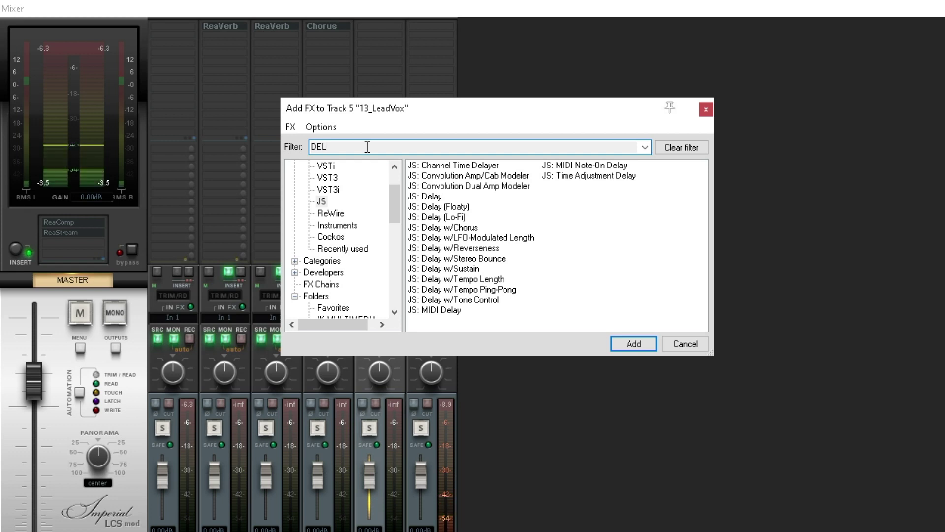
{"action": "type", "text": "A"}
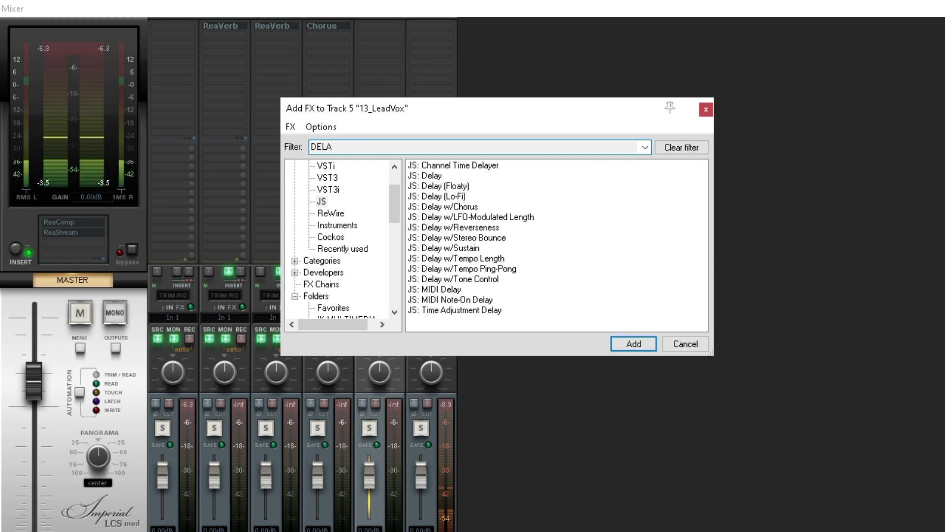
{"action": "type", "text": "Y"}
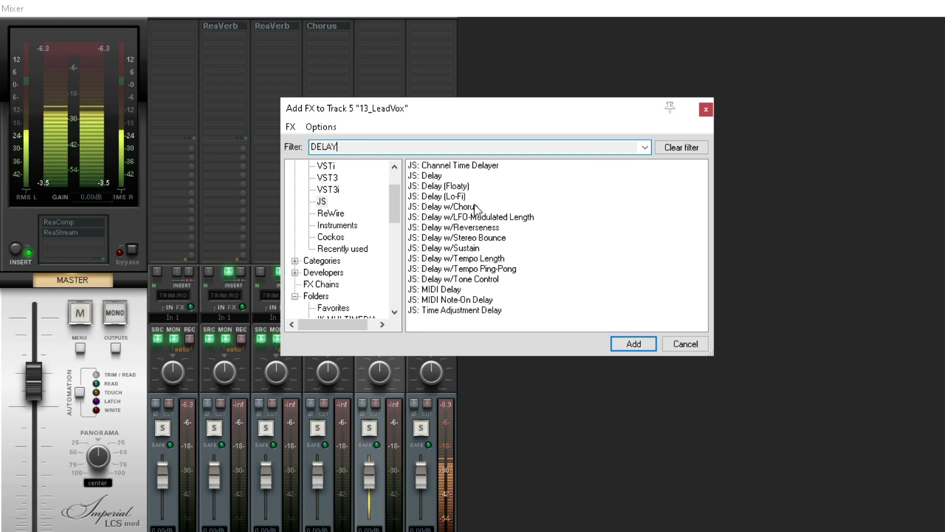
{"action": "double_click", "coordinate": [427, 179]}
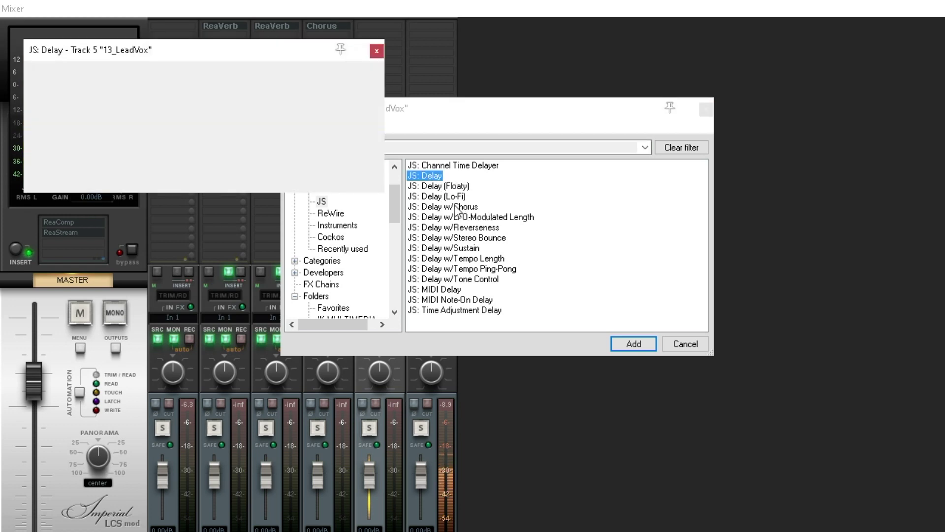
{"action": "left_click", "coordinate": [377, 50]}
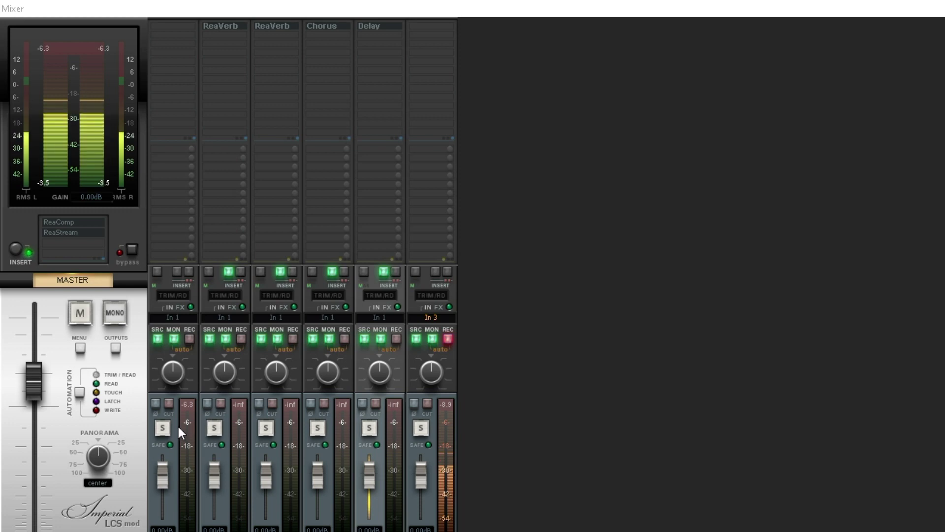
Step: Mute the original lead vocal on track 1, review the arrangement's track list and return to the mixer
{"action": "left_click", "coordinate": [168, 402]}
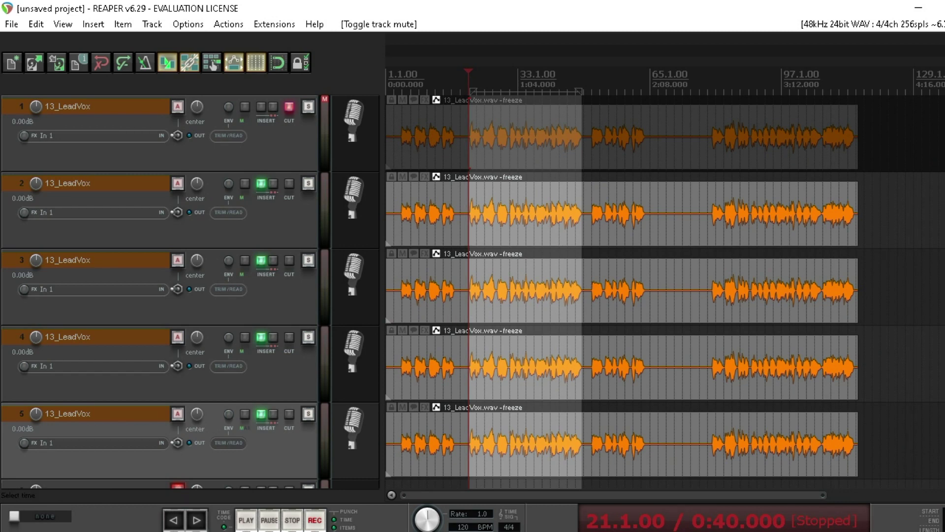
{"action": "scroll", "coordinate": [583, 443], "scroll_direction": "down", "scroll_amount": 2}
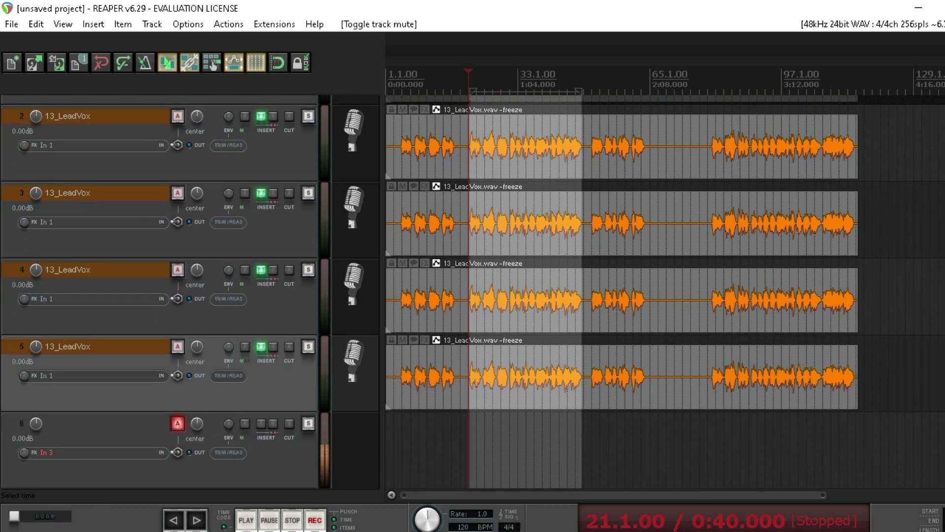
{"action": "scroll", "coordinate": [453, 268], "scroll_direction": "up", "scroll_amount": 2}
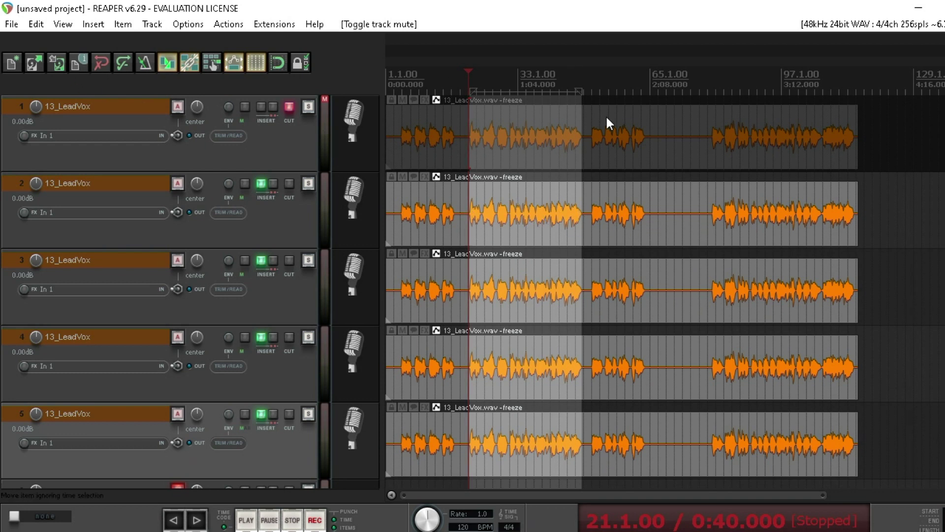
{"action": "key", "text": "ctrl+m"}
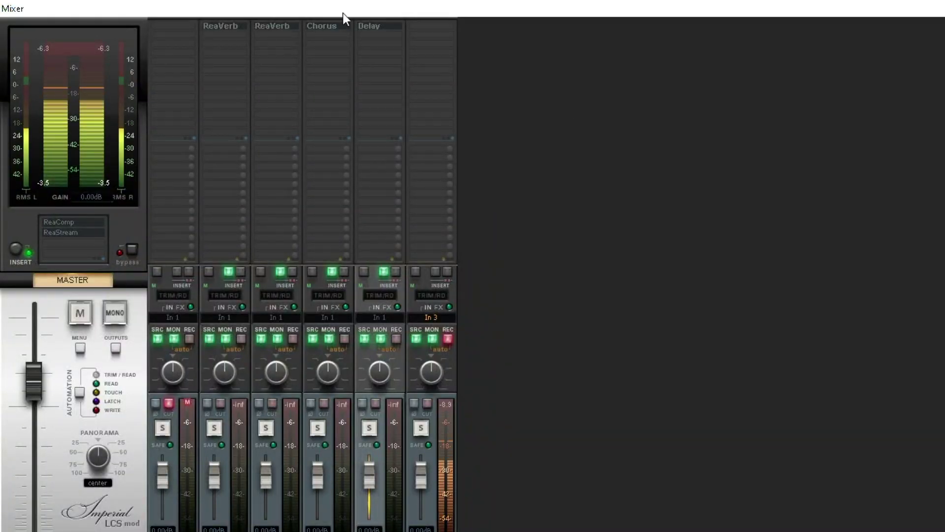
Step: Solo track 6 and audition the effects on tracks 2, 3 and 4 by soloing and unsoloing each in turn
{"action": "left_click", "coordinate": [213, 429]}
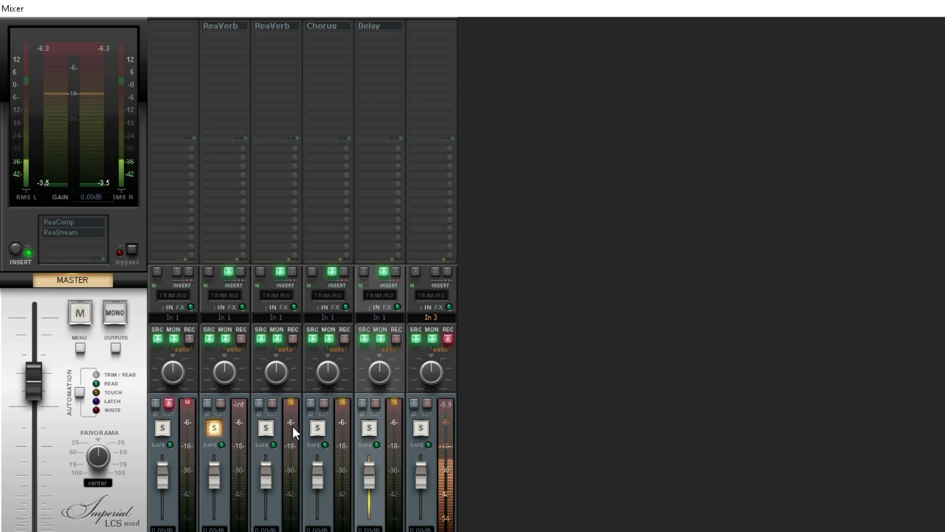
{"action": "left_click", "coordinate": [221, 431]}
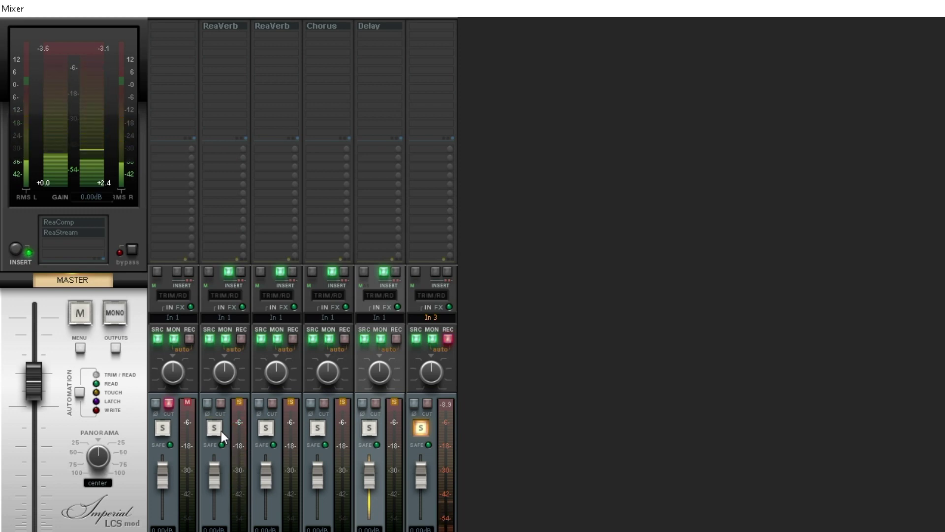
{"action": "left_click", "coordinate": [270, 432]}
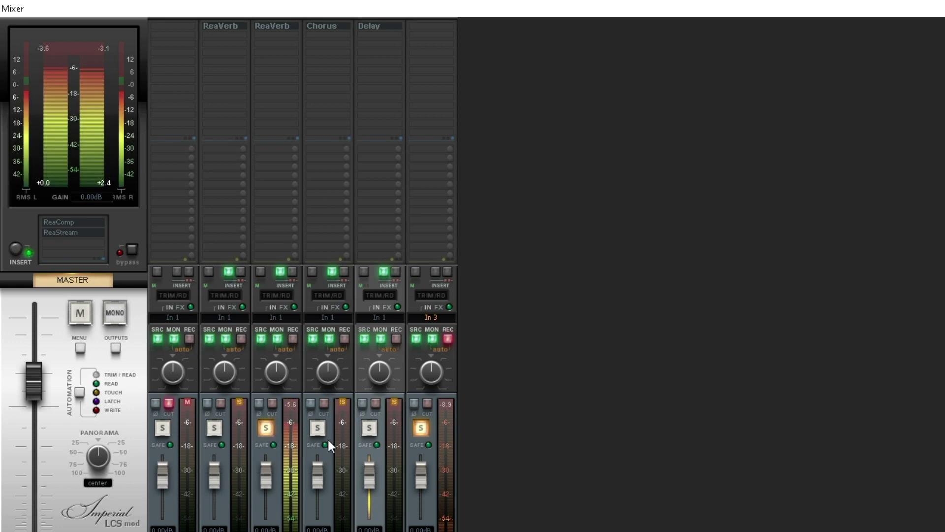
{"action": "left_click", "coordinate": [270, 432]}
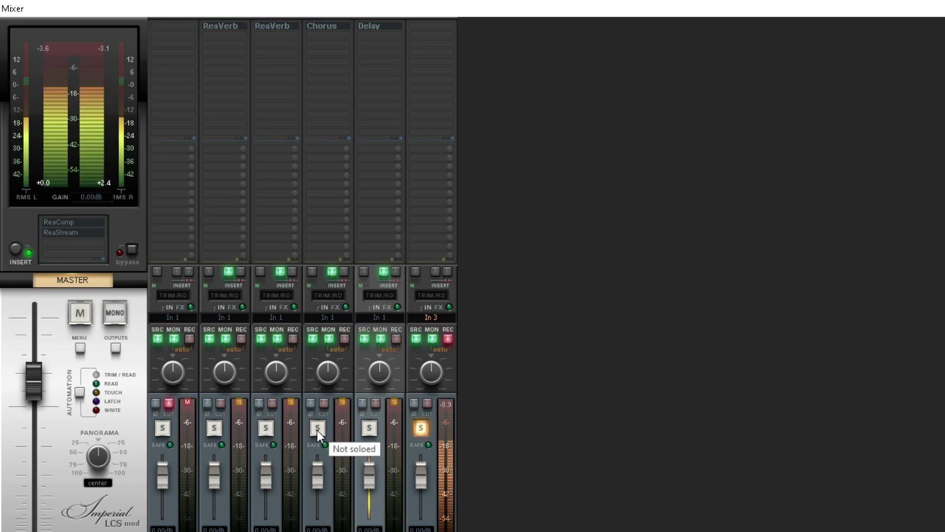
{"action": "left_click", "coordinate": [317, 429]}
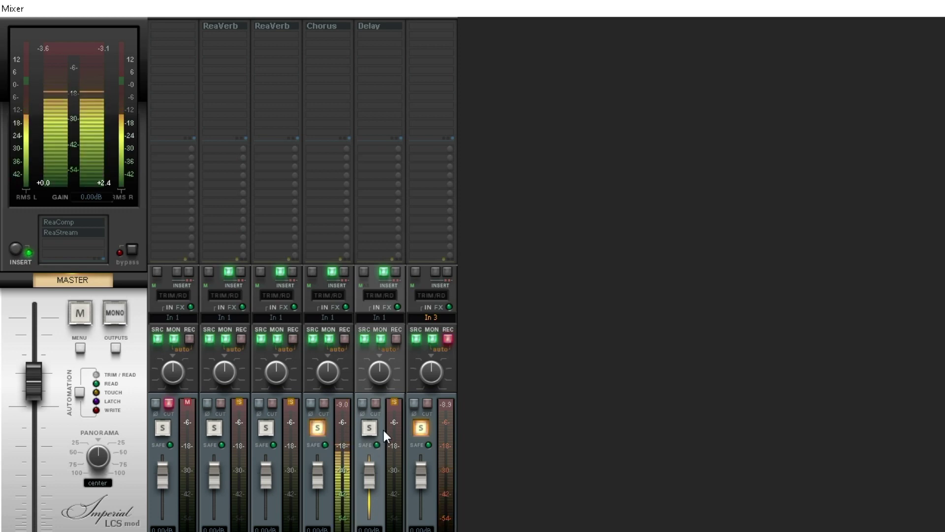
{"action": "left_click", "coordinate": [317, 430]}
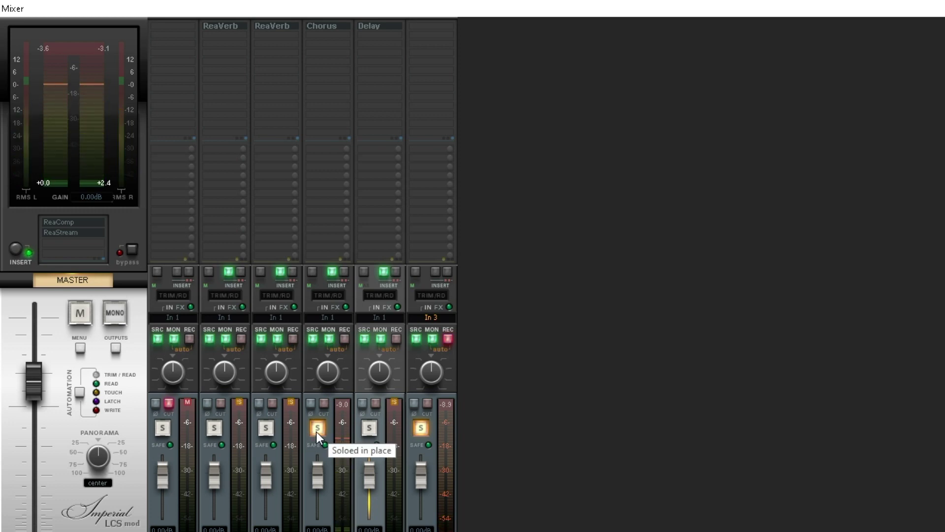
Step: Solo track 5, review its Delay effect's settings and close the effect window
{"action": "left_click", "coordinate": [376, 429]}
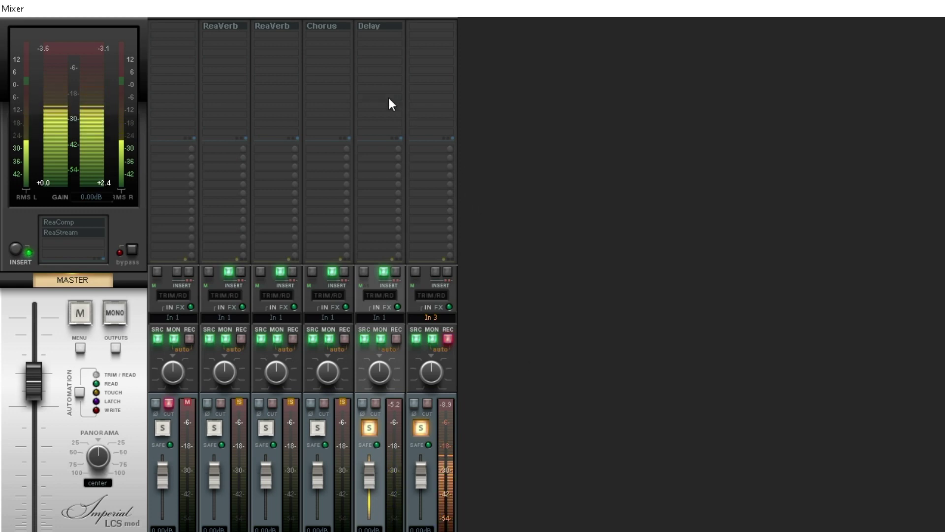
{"action": "left_click", "coordinate": [371, 26]}
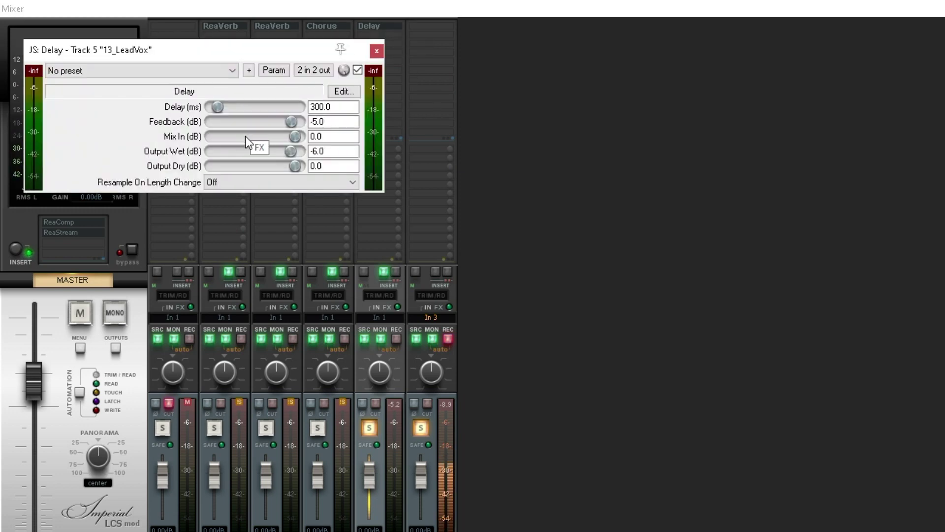
{"action": "left_click", "coordinate": [377, 49]}
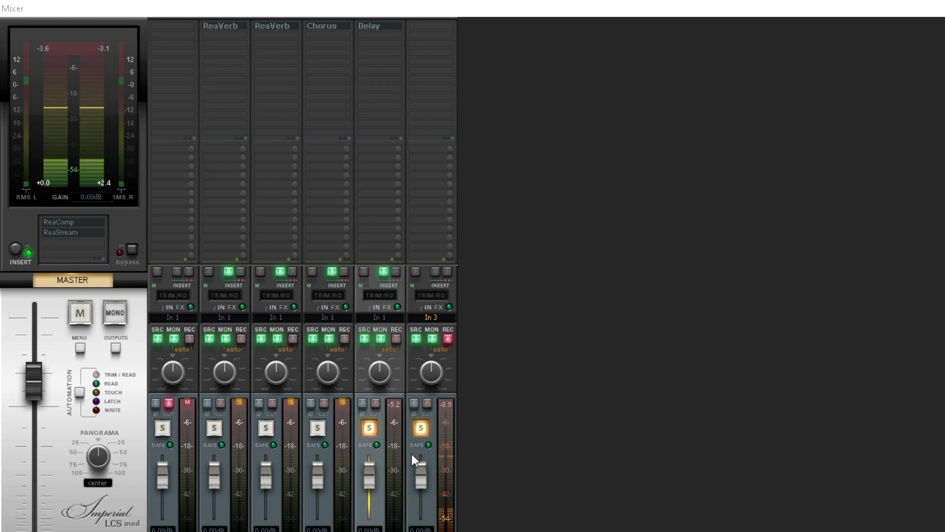
Step: Solo tracks 2, 3 and 4 as well so that all the effect copies play together
{"action": "left_click", "coordinate": [215, 427]}
{"action": "left_click", "coordinate": [265, 427]}
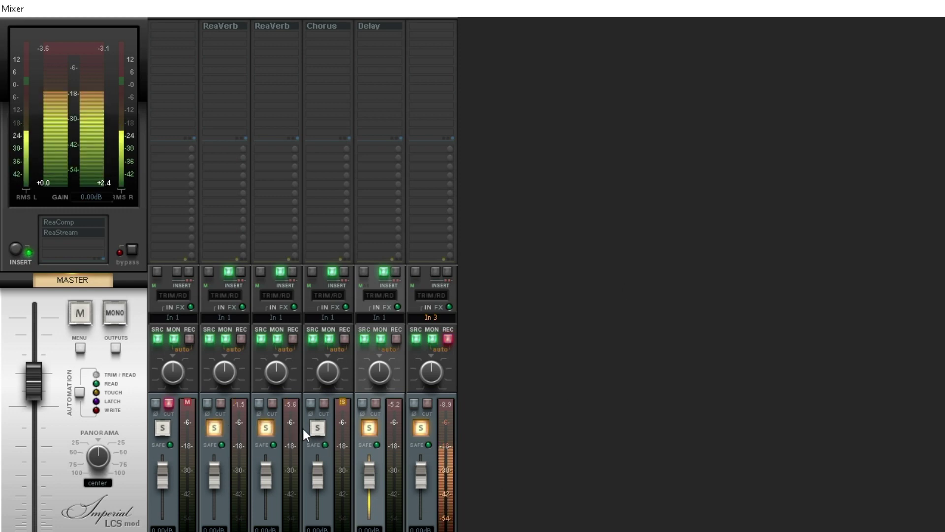
{"action": "left_click", "coordinate": [318, 428]}
Step: Lower the volumes of track 5 to -12.41 dB, track 4 to -17.5 dB, track 3 to -8.75 dB and track 2 to -3.82 dB
{"action": "mouse_move", "coordinate": [373, 466]}
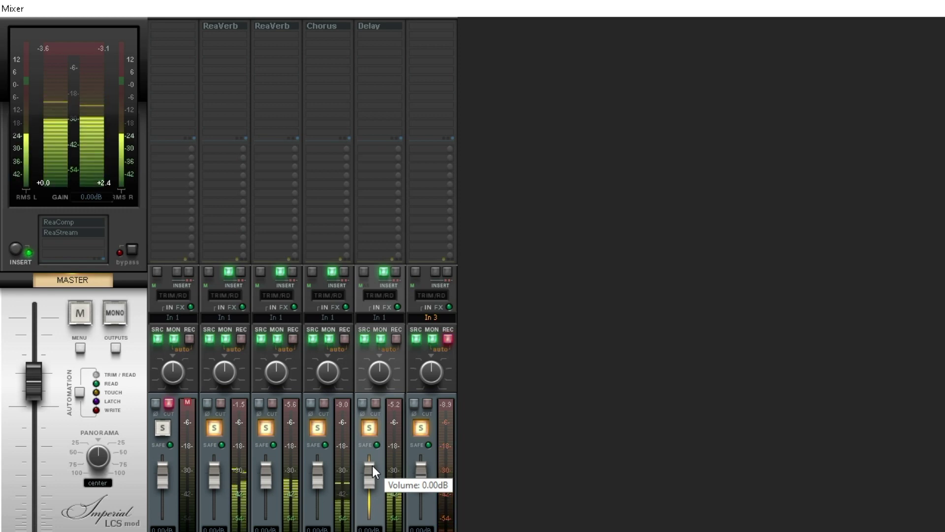
{"action": "left_click_drag", "start_coordinate": [371, 480], "coordinate": [371, 491]}
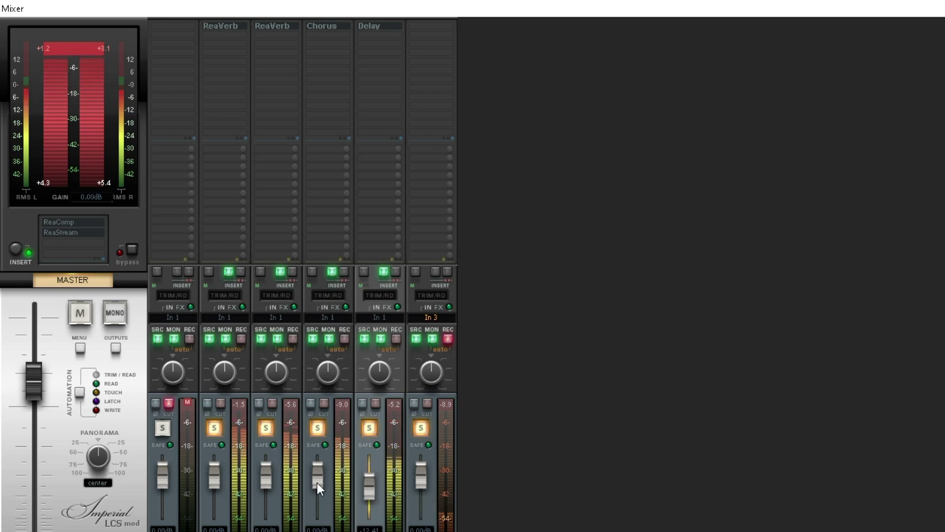
{"action": "left_click_drag", "start_coordinate": [317, 482], "coordinate": [319, 497]}
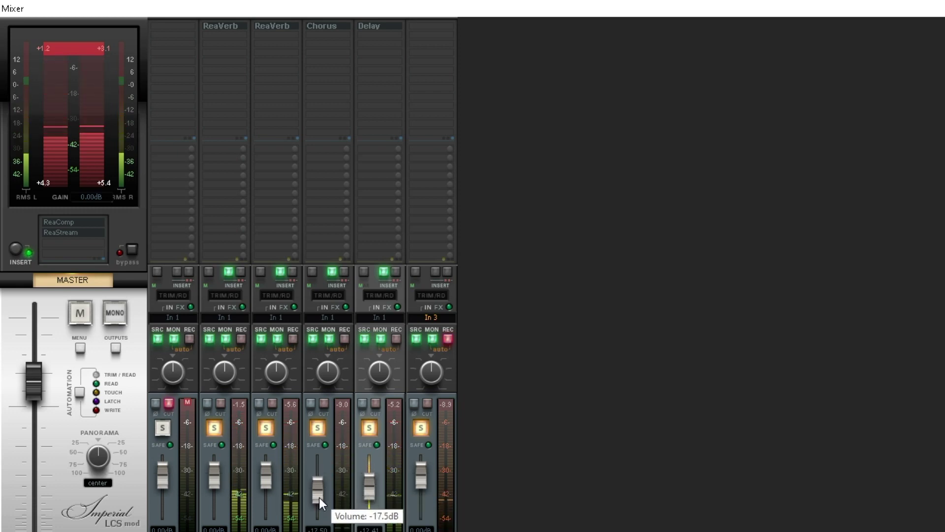
{"action": "left_click_drag", "start_coordinate": [272, 474], "coordinate": [266, 491]}
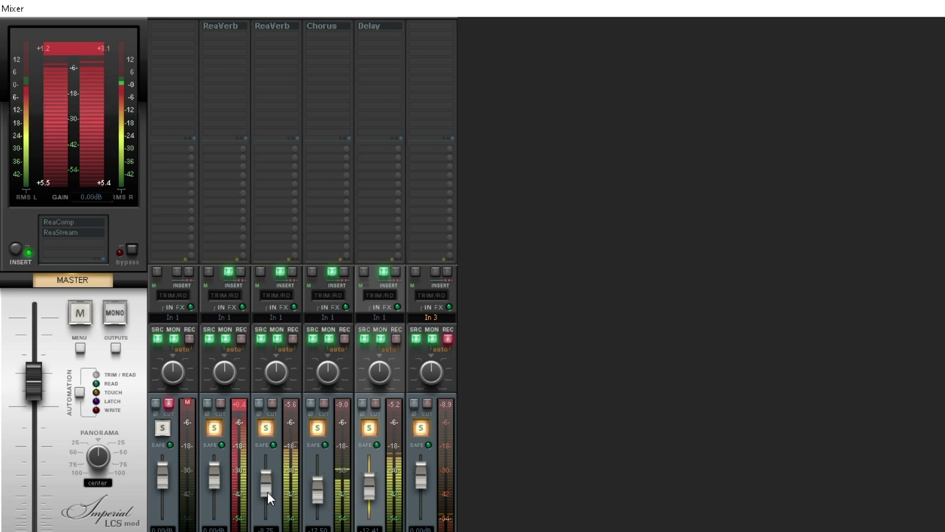
{"action": "left_click_drag", "start_coordinate": [216, 478], "coordinate": [216, 481]}
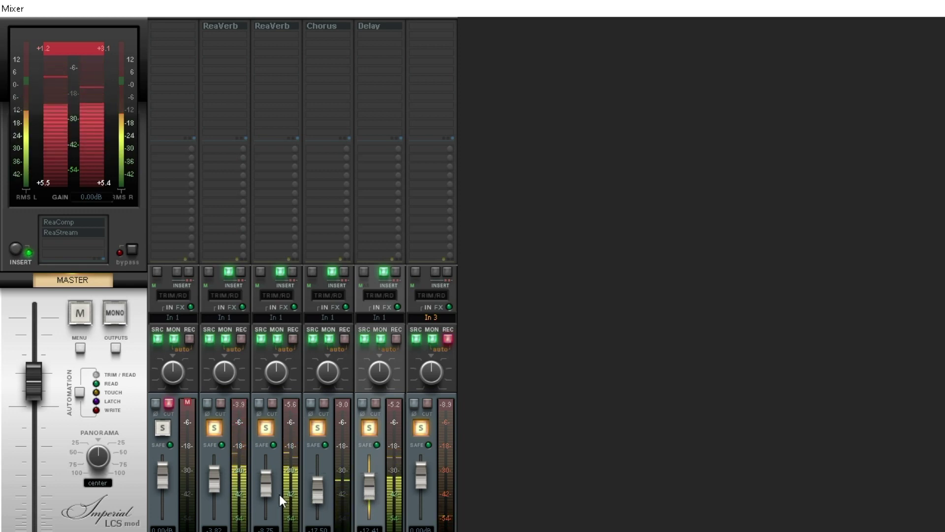
Step: Fine-tune the reverb on track 3 to -11.47 dB and the chorus on track 4 to -15.41 dB
{"action": "mouse_move", "coordinate": [268, 489]}
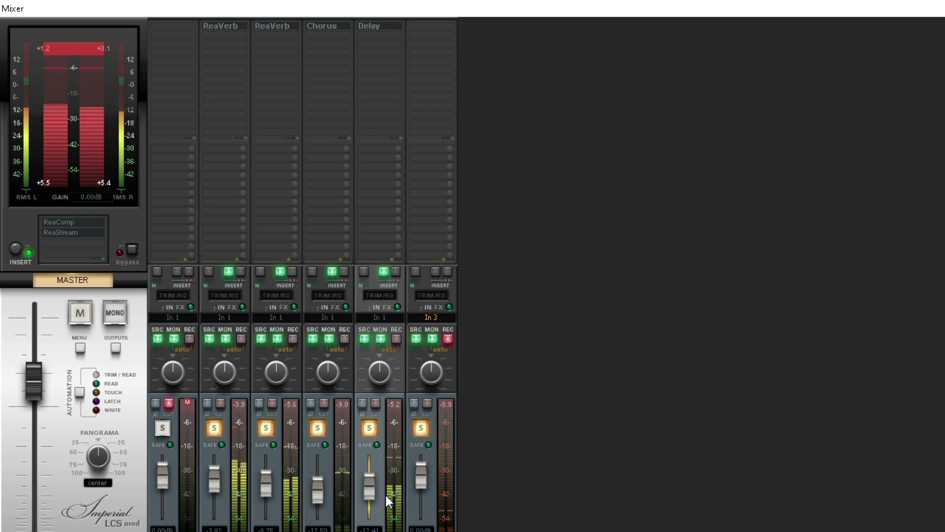
{"action": "mouse_move", "coordinate": [413, 500]}
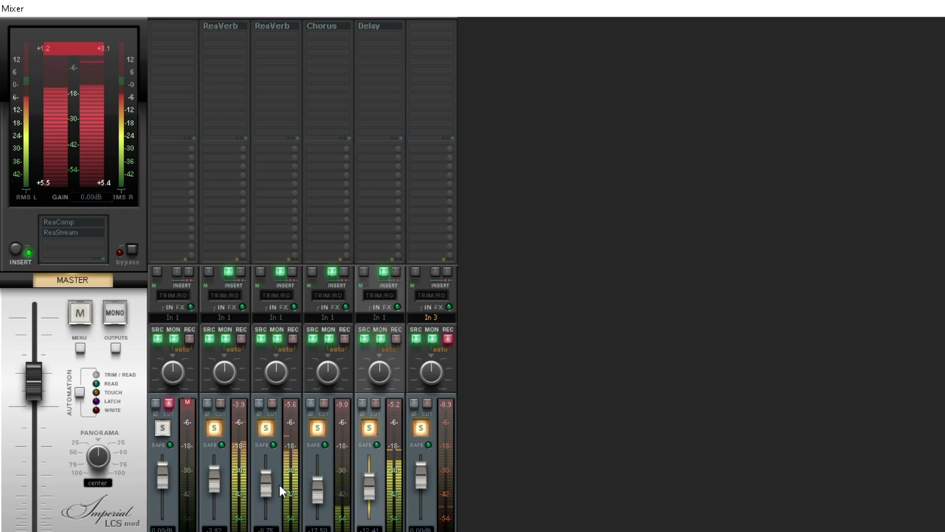
{"action": "scroll", "coordinate": [265, 486], "scroll_direction": "down", "scroll_amount": 3}
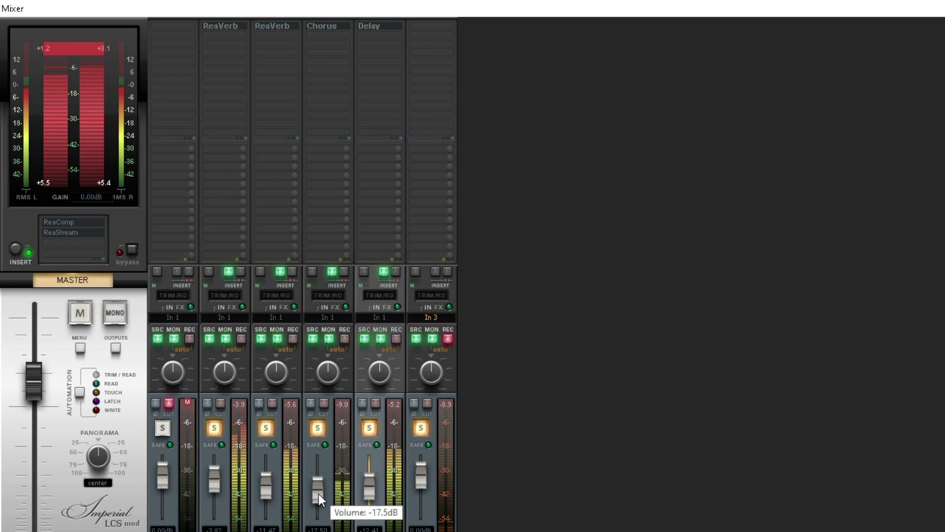
{"action": "scroll", "coordinate": [318, 493], "scroll_direction": "up", "scroll_amount": 2}
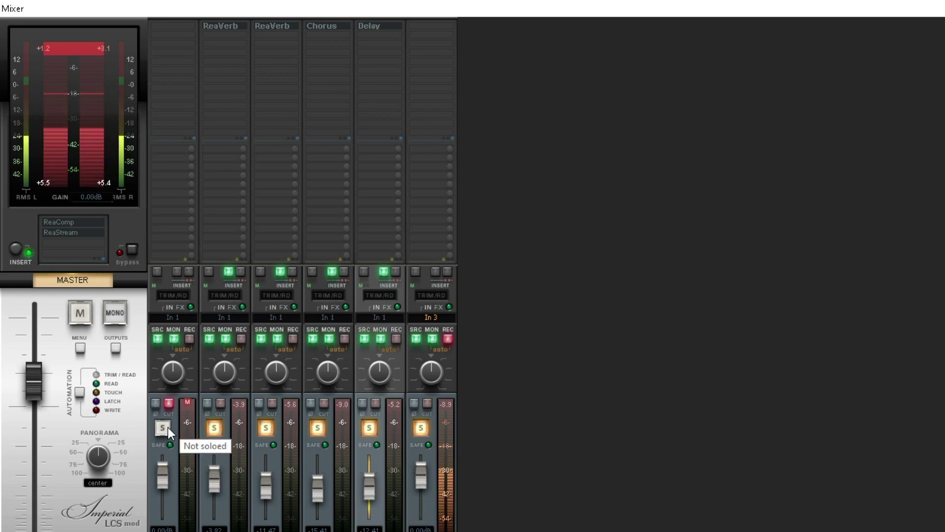
Step: Unmute and solo track 1, and set track 2 to -4.62 dB, track 3 to -10.60 dB and track 4 to -12.47 dB
{"action": "left_click", "coordinate": [169, 404]}
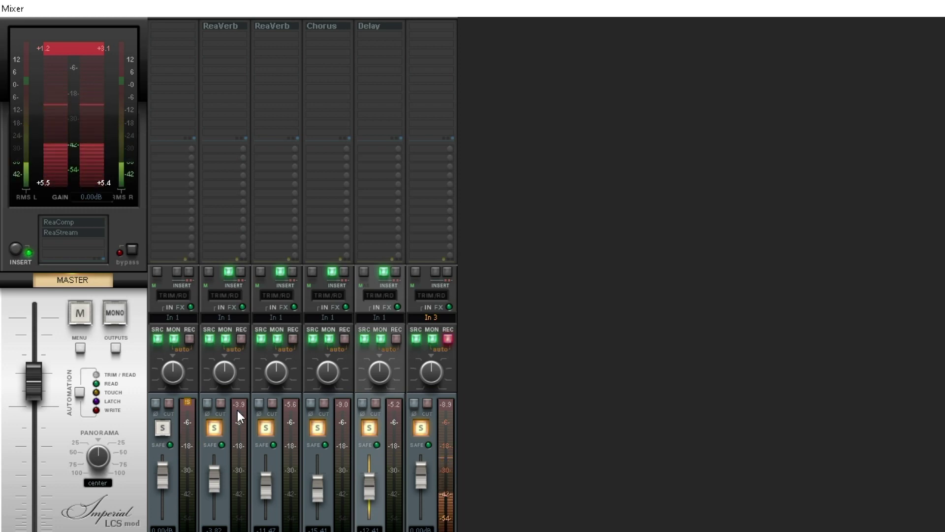
{"action": "left_click", "coordinate": [165, 430]}
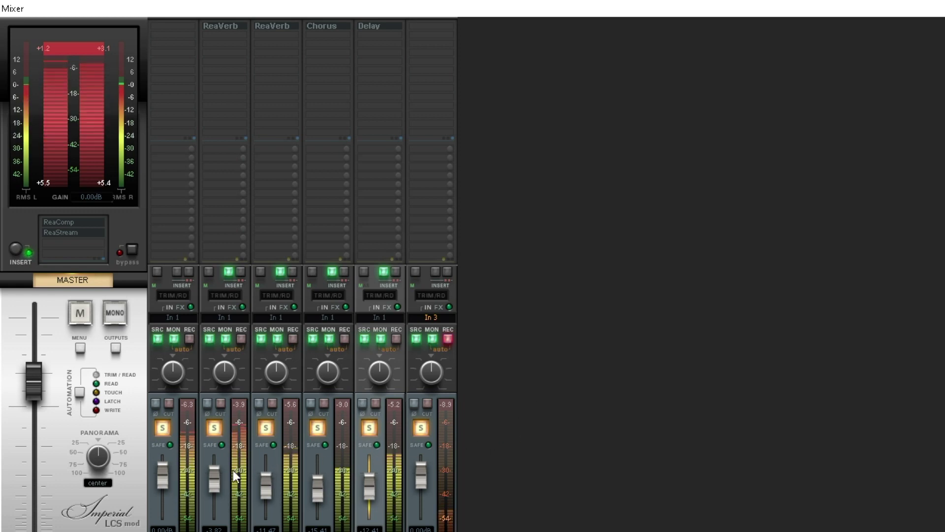
{"action": "left_click_drag", "start_coordinate": [216, 475], "coordinate": [216, 475]}
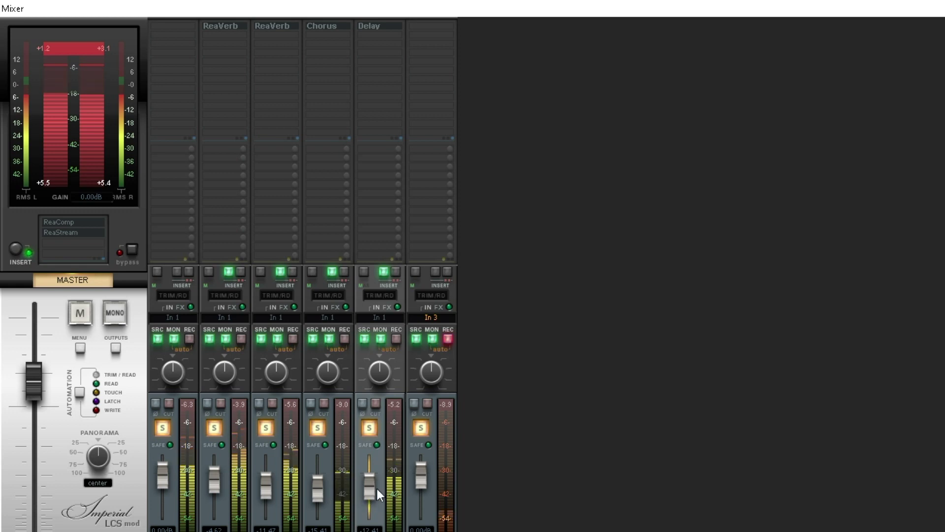
{"action": "left_click_drag", "start_coordinate": [268, 489], "coordinate": [324, 487]}
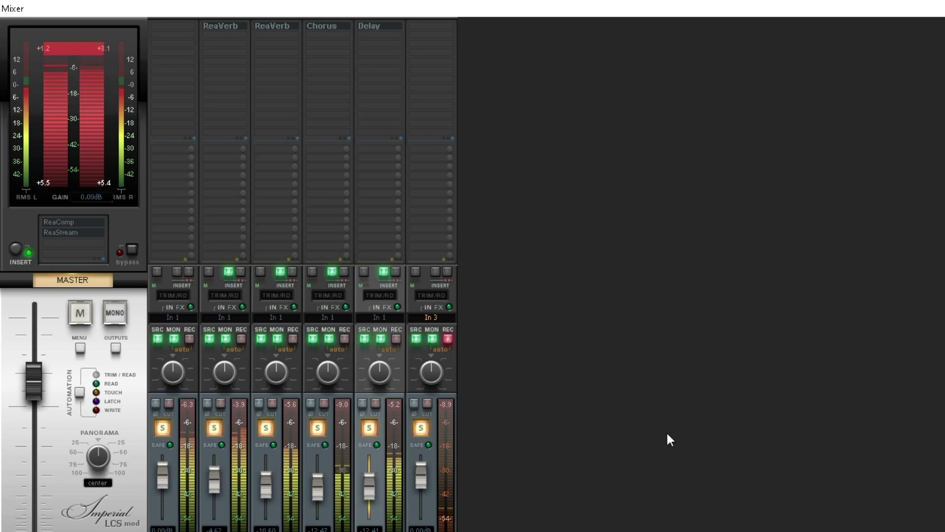
Step: Raise the delay on track 5 to -9.69 dB, switching track 6's solo off and on before and after the change
{"action": "left_click", "coordinate": [421, 427]}
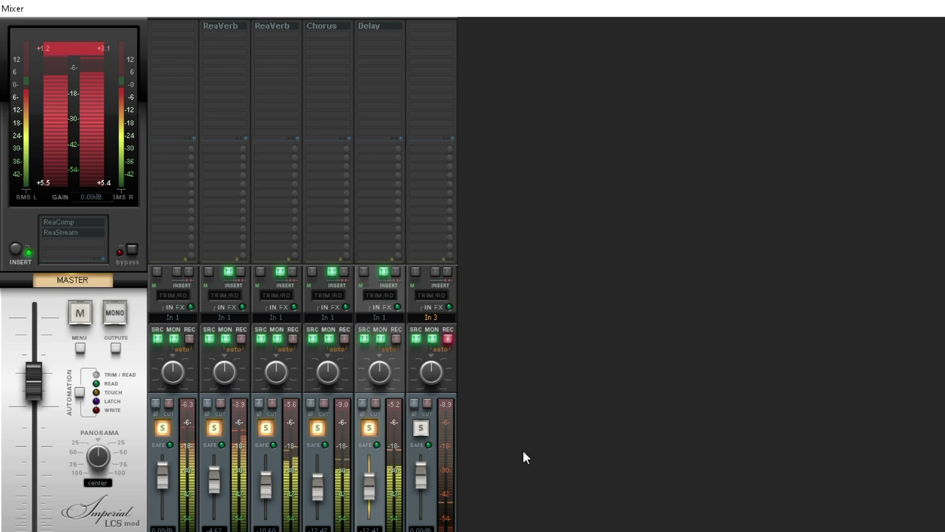
{"action": "left_click", "coordinate": [422, 427]}
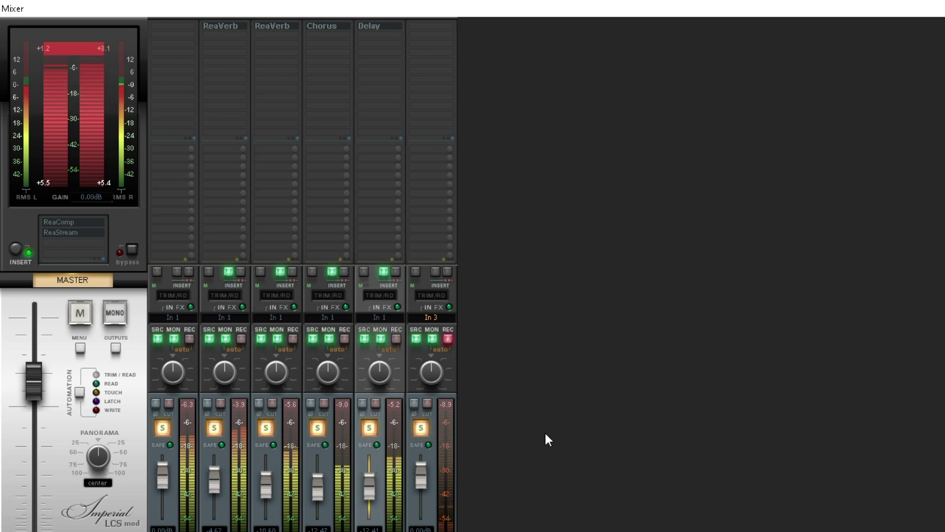
{"action": "left_click_drag", "start_coordinate": [368, 494], "coordinate": [372, 492]}
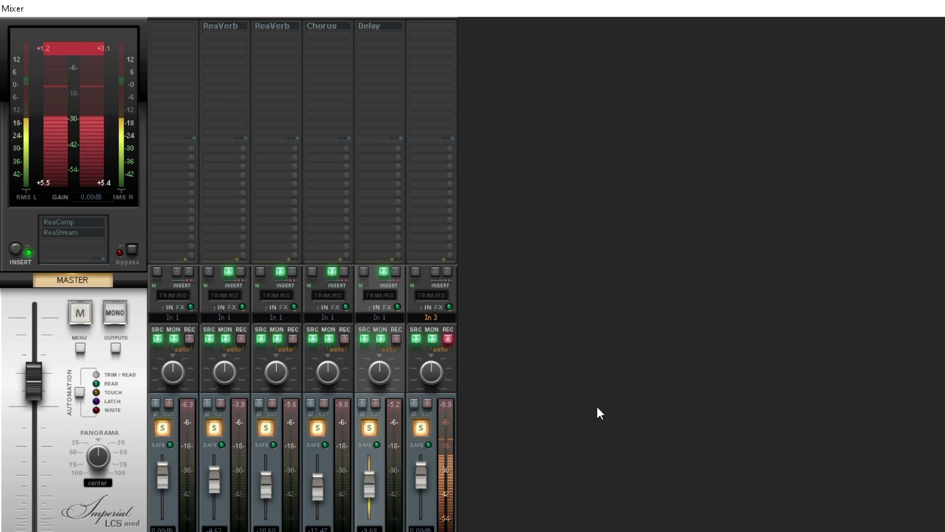
{"action": "left_click", "coordinate": [421, 427]}
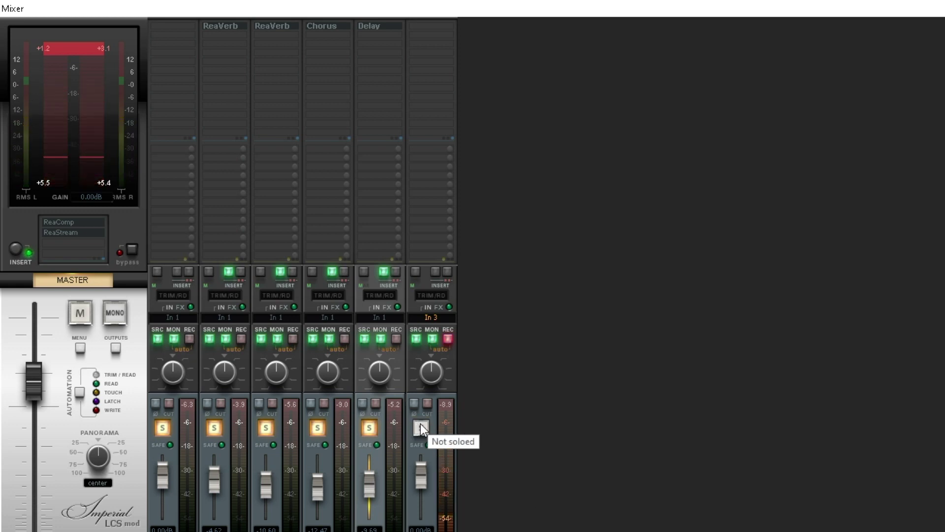
{"action": "left_click", "coordinate": [421, 427]}
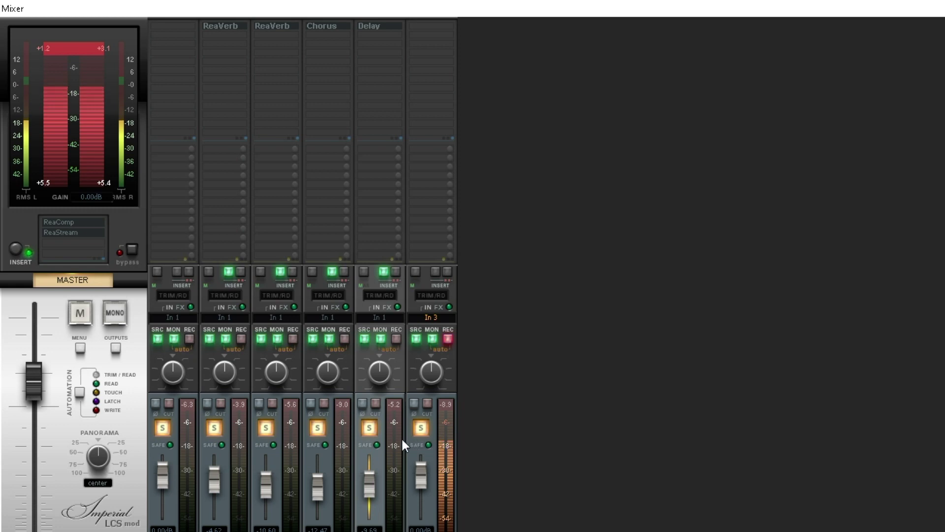
Step: Compare the vocal blend by switching the solos of tracks 5, 4 and 3 off and on during playback
{"action": "left_click", "coordinate": [372, 429]}
{"action": "left_click", "coordinate": [321, 428]}
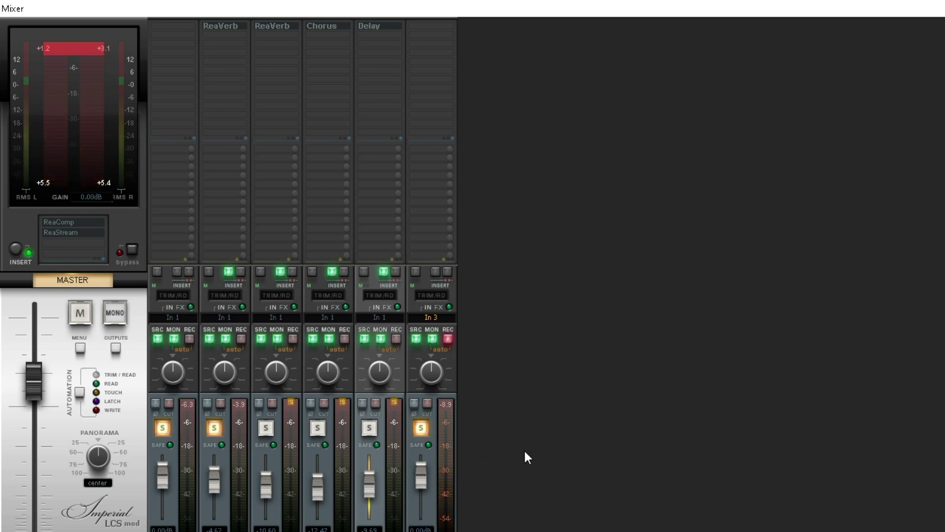
{"action": "key", "text": "ctrl+z"}
{"action": "left_click", "coordinate": [317, 429]}
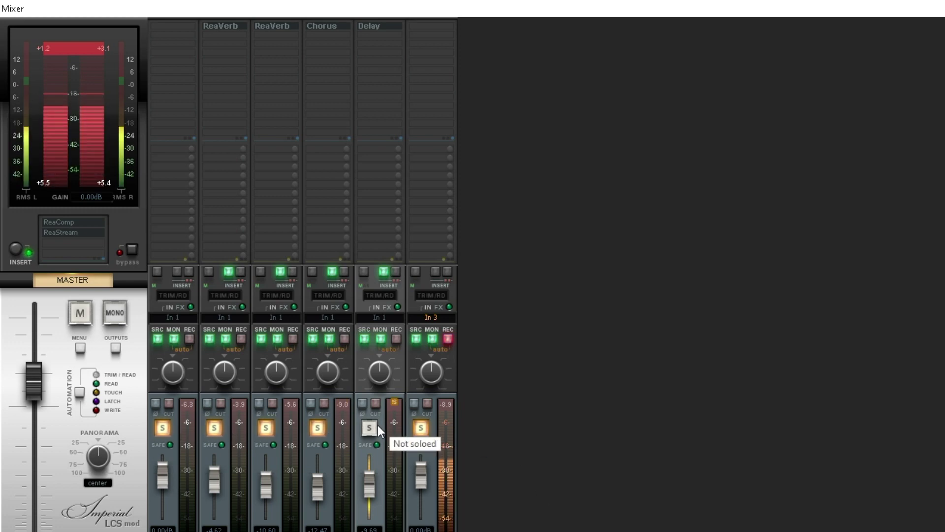
{"action": "left_click", "coordinate": [327, 425]}
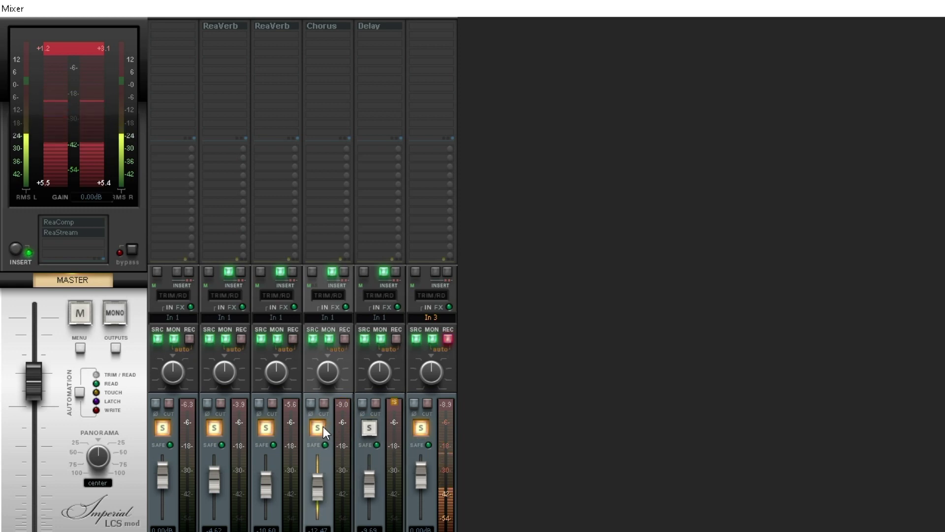
{"action": "left_click", "coordinate": [319, 427]}
{"action": "left_click", "coordinate": [267, 428]}
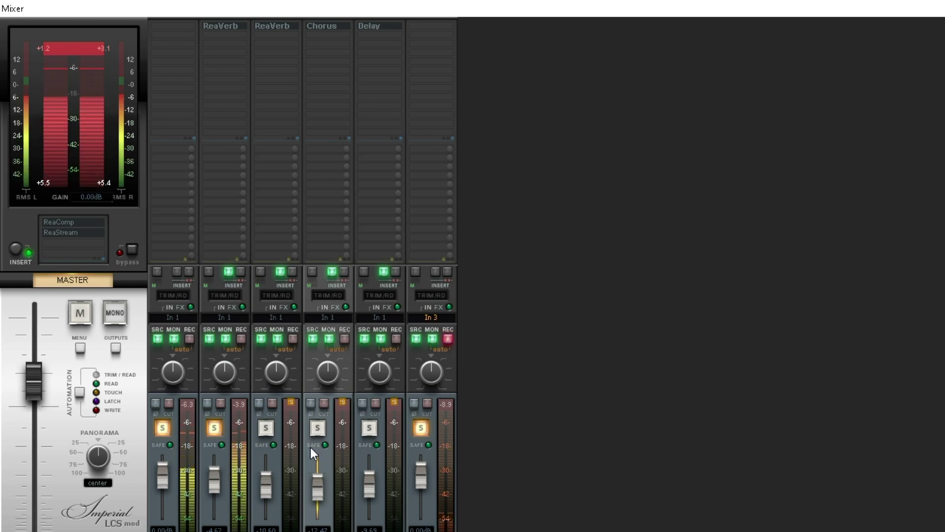
Step: Solo tracks 4, 3 and 5 again and raise the delay on track 5 to -7.99 dB
{"action": "left_click", "coordinate": [318, 427]}
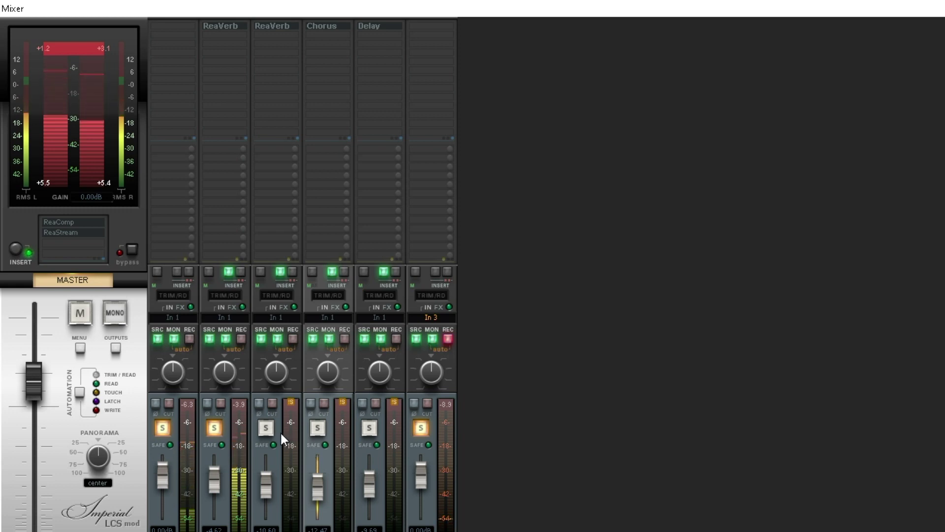
{"action": "left_click", "coordinate": [266, 428]}
{"action": "left_click", "coordinate": [370, 428]}
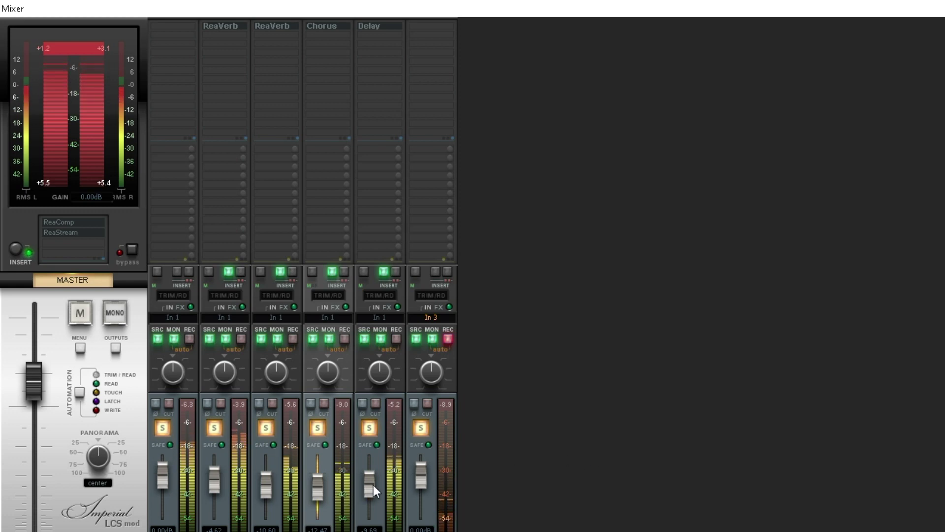
{"action": "mouse_move", "coordinate": [373, 487]}
{"action": "left_click_drag", "start_coordinate": [374, 486], "coordinate": [377, 483]}
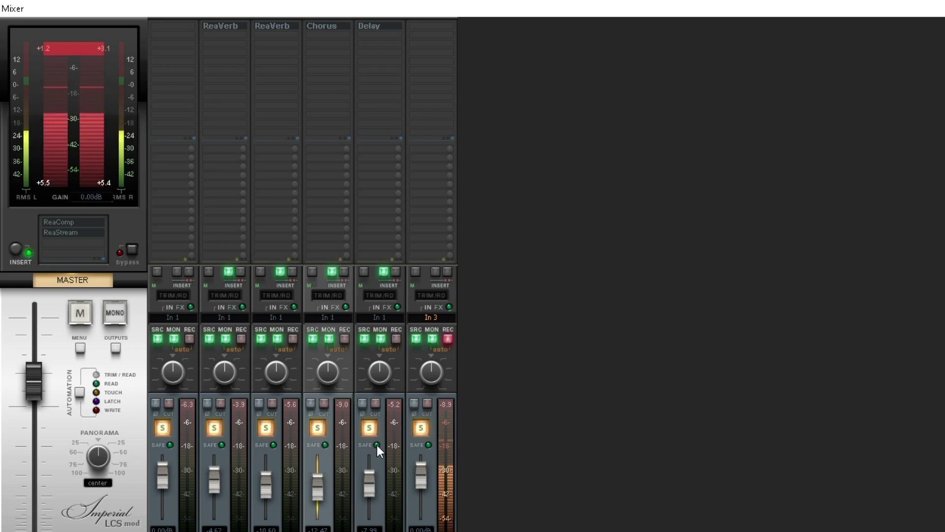
Step: Select tracks 2 to 5 together and toggle their solo off and on to compare the dry and effected vocal
{"action": "left_click", "coordinate": [378, 460]}
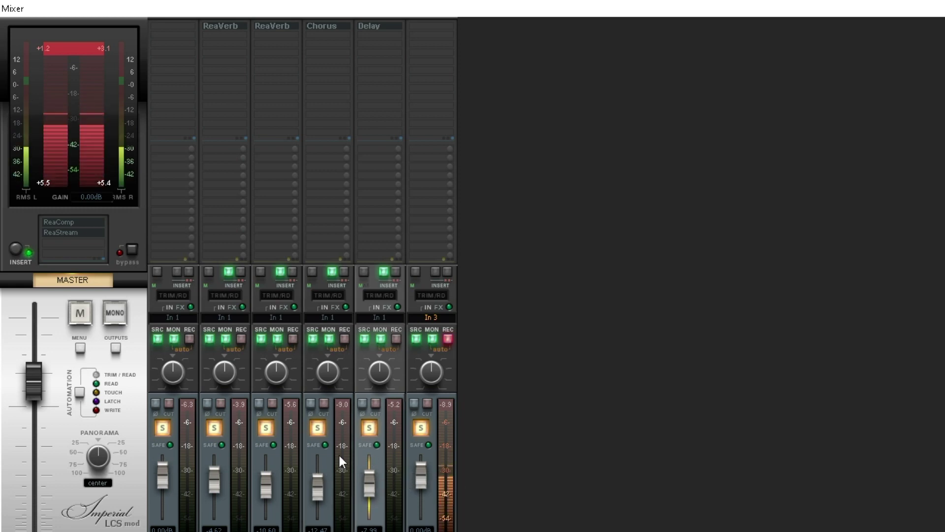
{"action": "left_click", "coordinate": [328, 467], "text": "ctrl"}
{"action": "left_click", "coordinate": [279, 454], "text": "ctrl"}
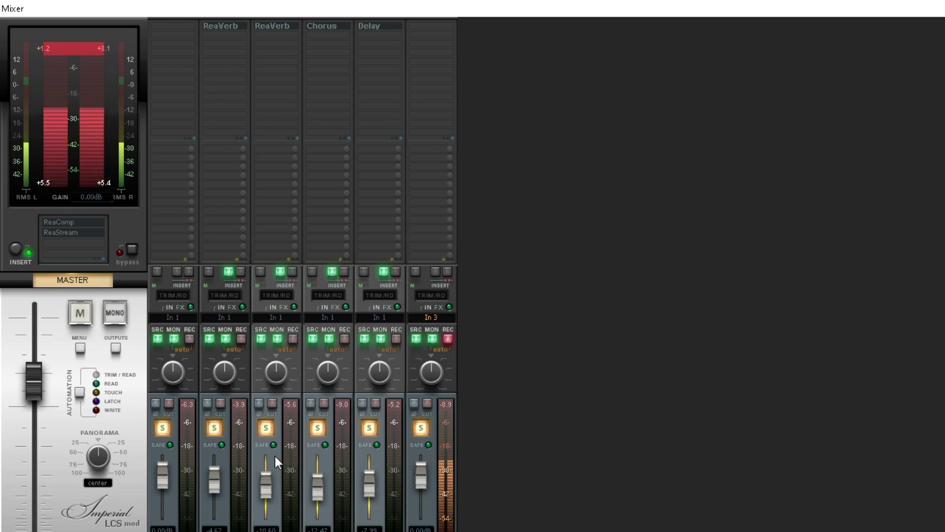
{"action": "left_click", "coordinate": [229, 455], "text": "ctrl"}
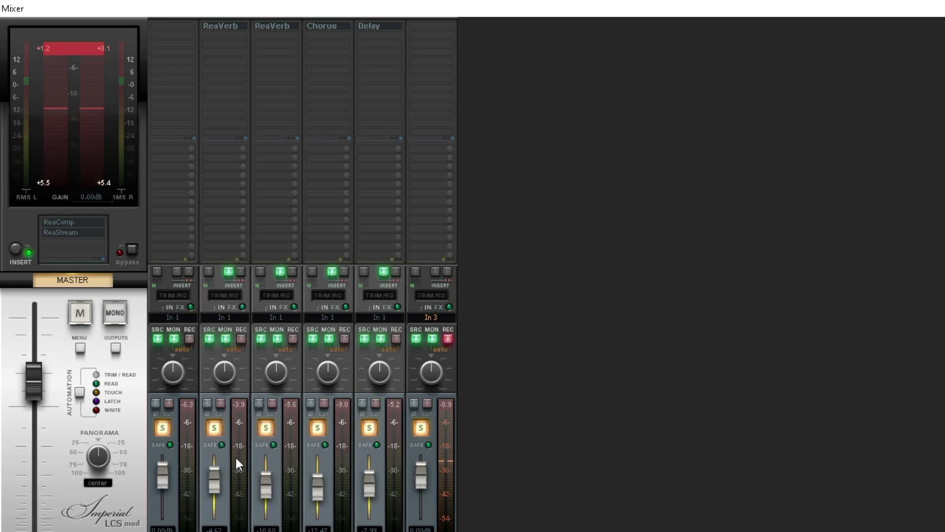
{"action": "left_click", "coordinate": [374, 427]}
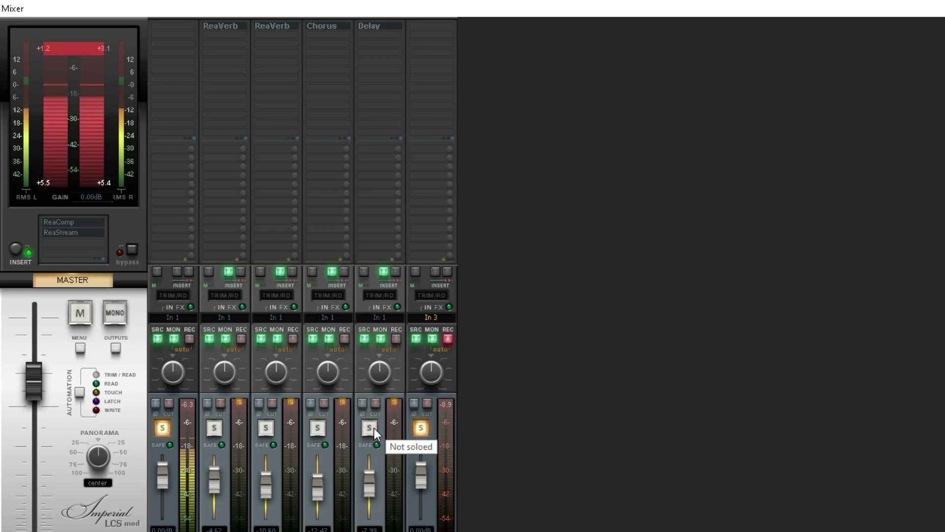
{"action": "left_click", "coordinate": [374, 428]}
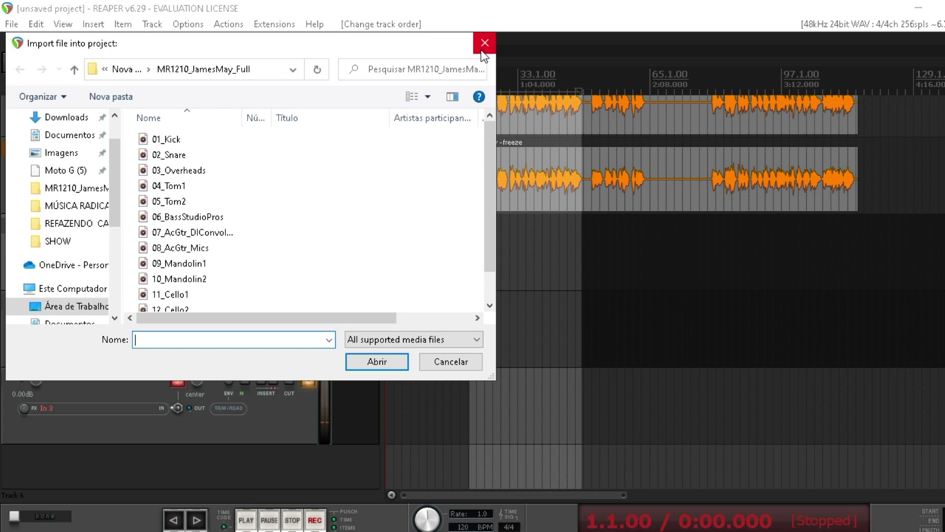
Step: Insert the media file 08_AcGtr_Mics.wav on track 6 at the project start
{"action": "key", "text": "Escape"}
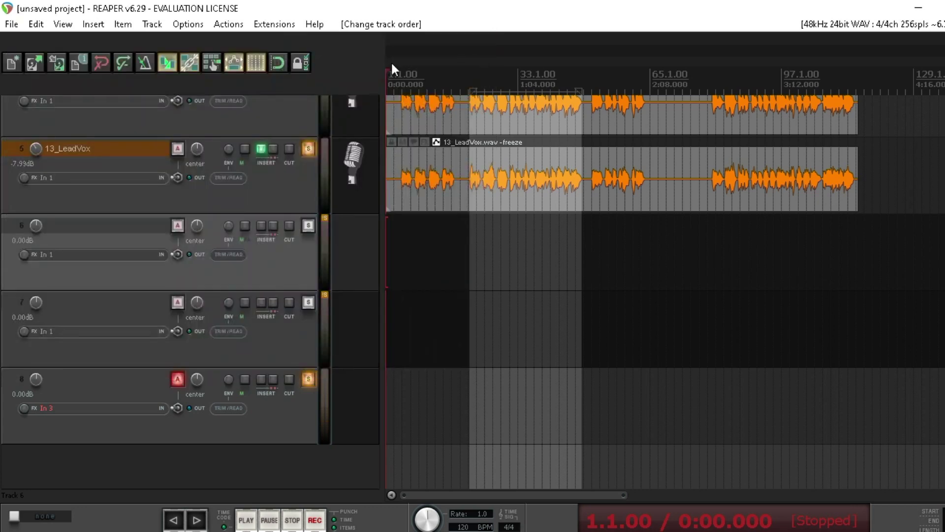
{"action": "left_click", "coordinate": [90, 24]}
{"action": "left_click", "coordinate": [129, 40]}
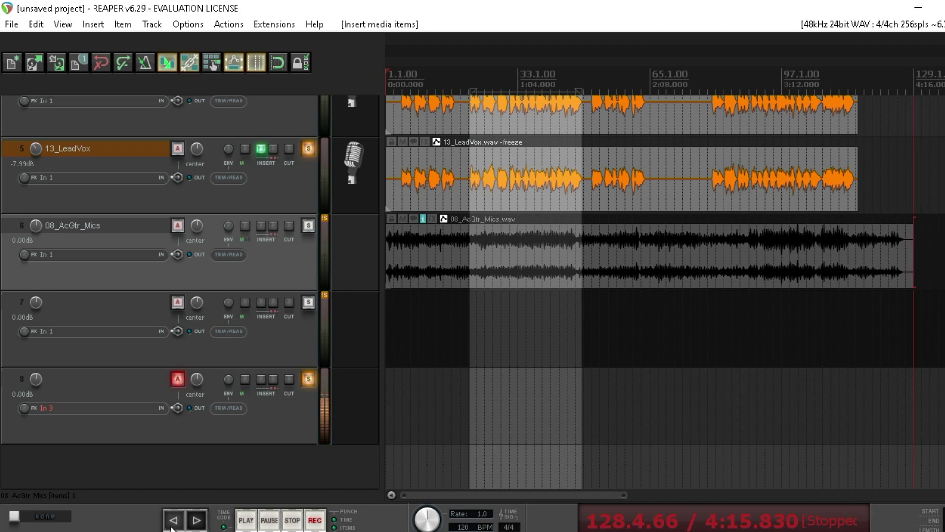
Step: Insert the media file 06_BassStudioPros.wav on track 7 at the project start
{"action": "left_click", "coordinate": [172, 524]}
{"action": "left_click", "coordinate": [291, 361]}
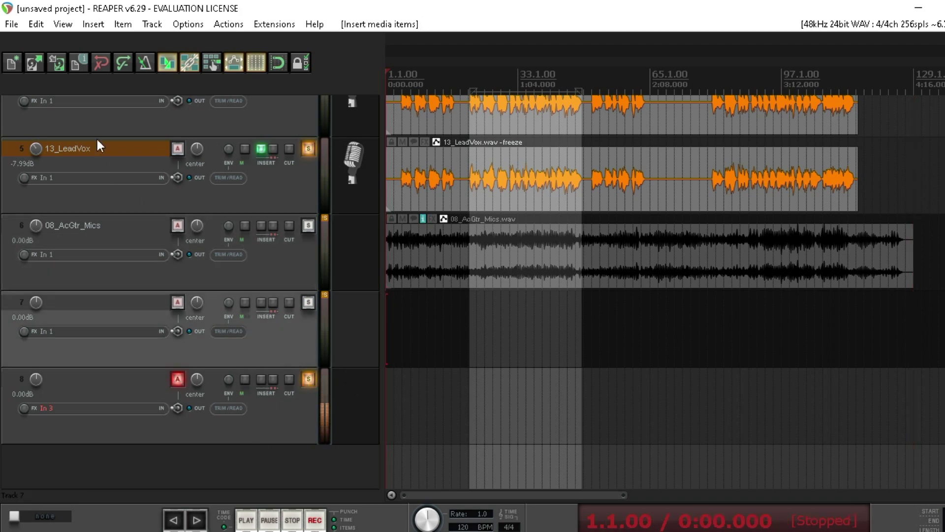
{"action": "left_click", "coordinate": [93, 24]}
{"action": "left_click", "coordinate": [105, 40]}
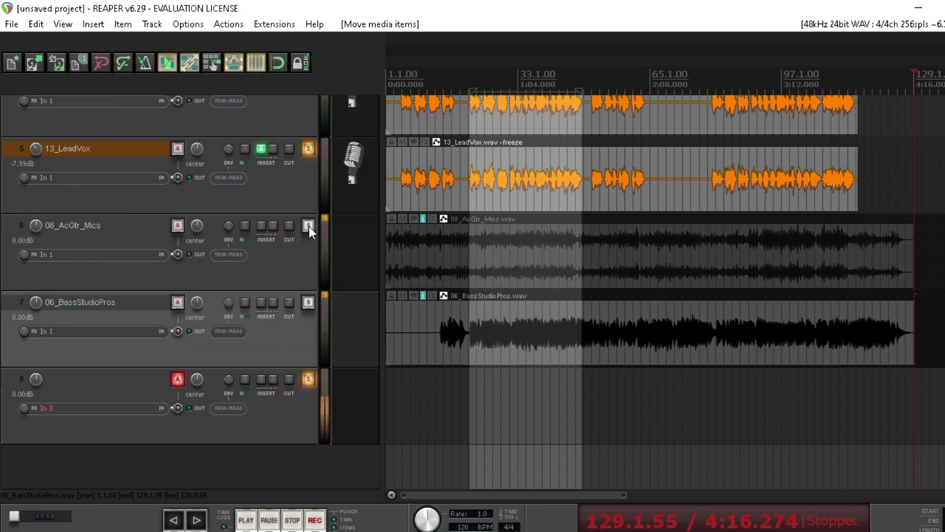
Step: Solo the acoustic guitar and bass tracks and play the mix from the start of the time selection
{"action": "left_click", "coordinate": [309, 226]}
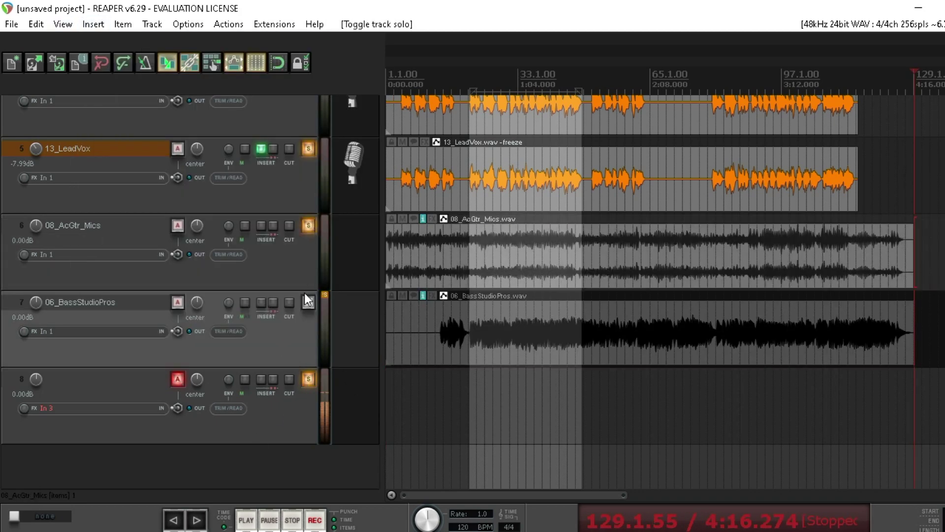
{"action": "left_click", "coordinate": [308, 304]}
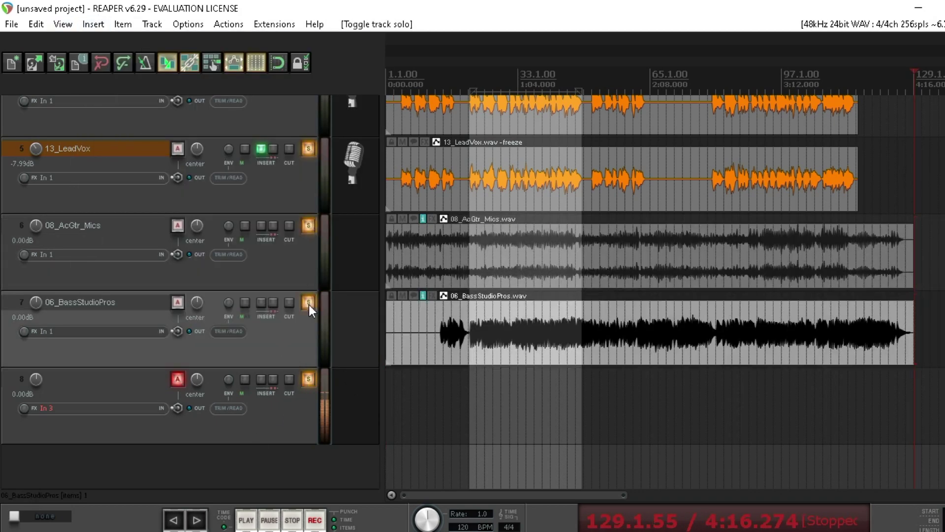
{"action": "left_click", "coordinate": [471, 405]}
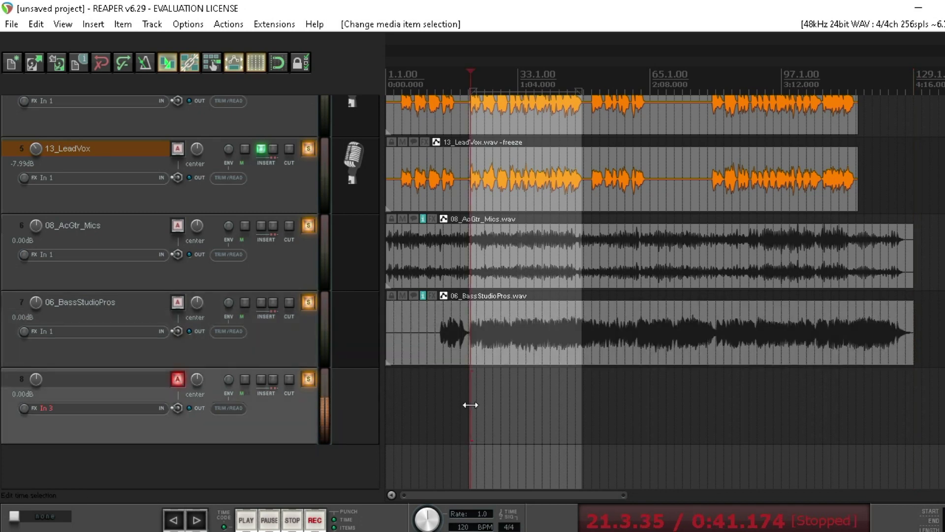
{"action": "key", "text": "space"}
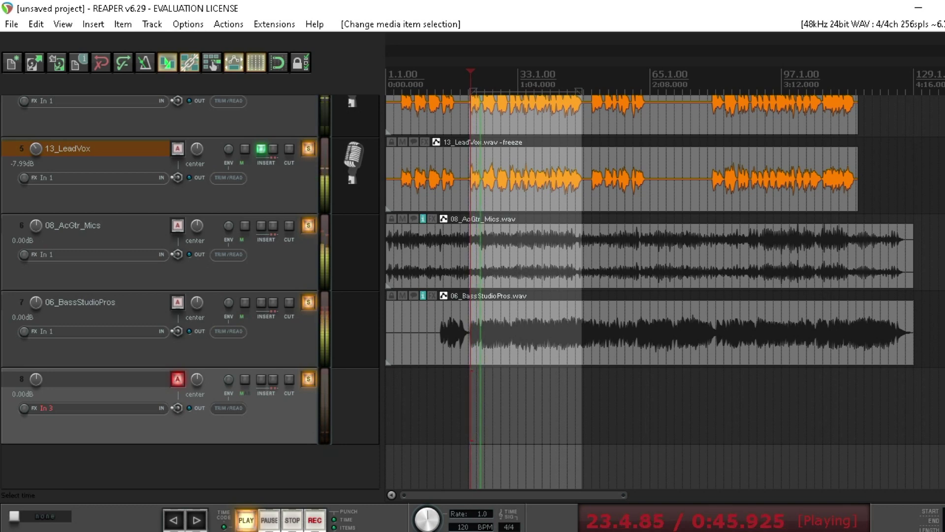
{"action": "key", "text": "ctrl+z"}
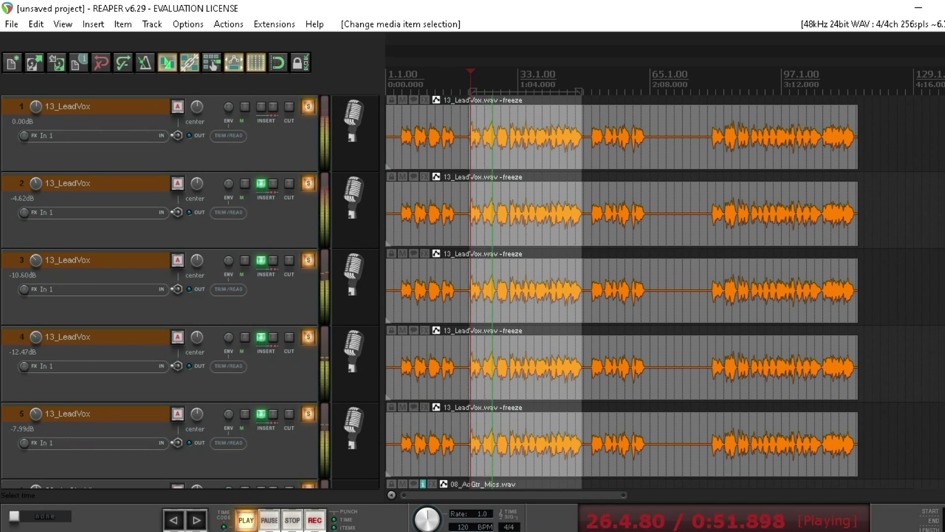
{"action": "scroll", "coordinate": [665, 291], "scroll_direction": "down", "scroll_amount": 5}
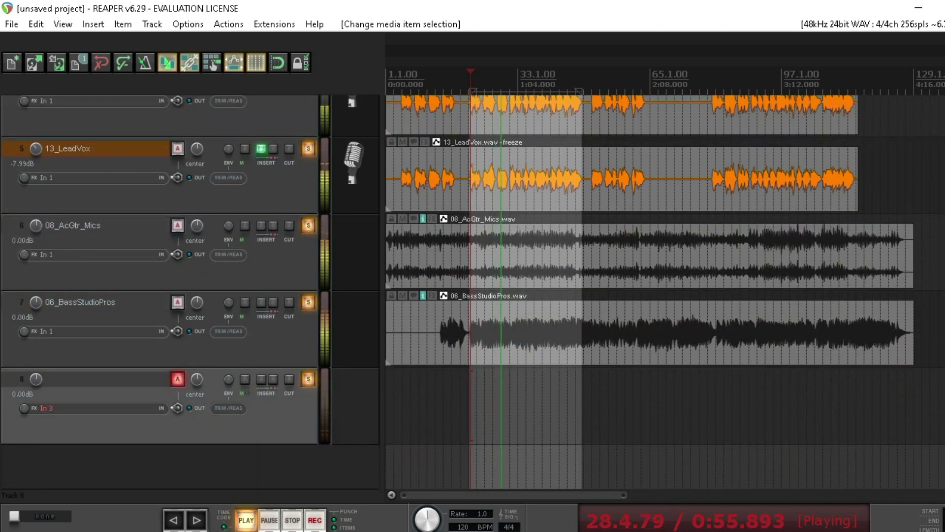
Step: Open the mixer and compare the full mix with the solos of tracks 5, 4 and 3 switched off and on
{"action": "key", "text": "ctrl+m"}
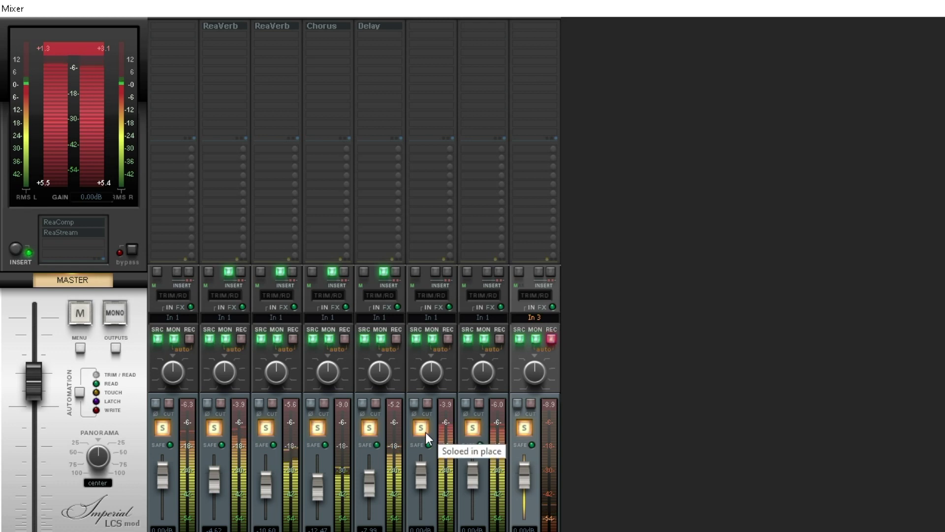
{"action": "left_click", "coordinate": [367, 430]}
{"action": "left_click", "coordinate": [318, 429]}
{"action": "left_click", "coordinate": [265, 428]}
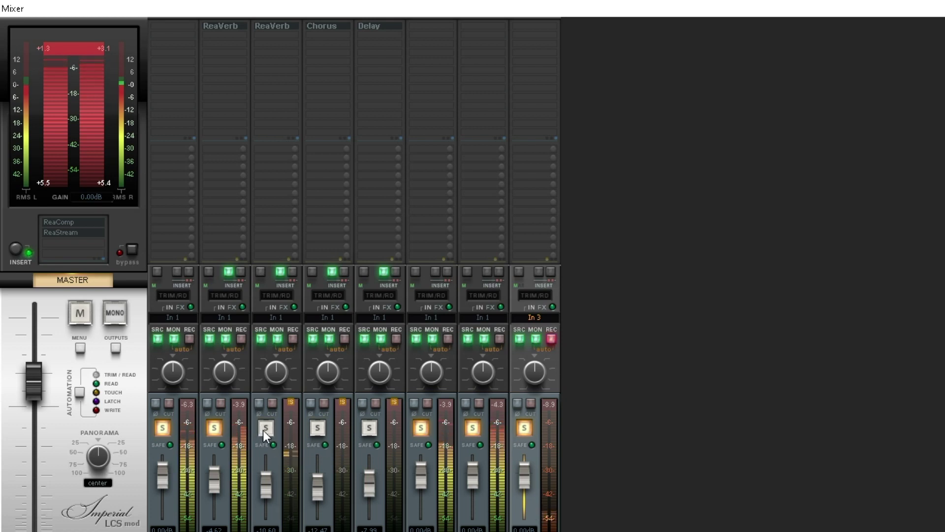
{"action": "left_click", "coordinate": [263, 430]}
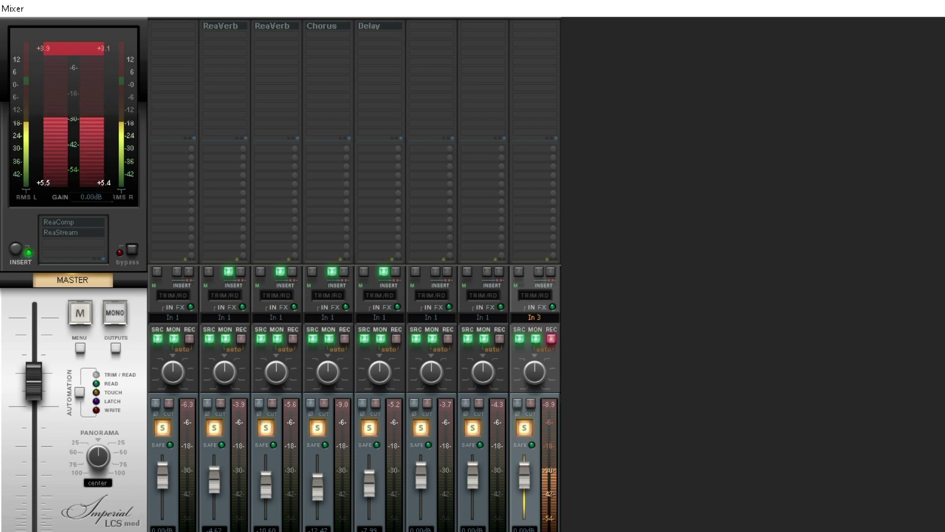
Step: Close the mixer, review the tracks in the arrangement and play the full mix again from the time selection's start
{"action": "key", "text": "ctrl+m"}
{"action": "scroll", "coordinate": [689, 154], "scroll_direction": "up", "scroll_amount": 5}
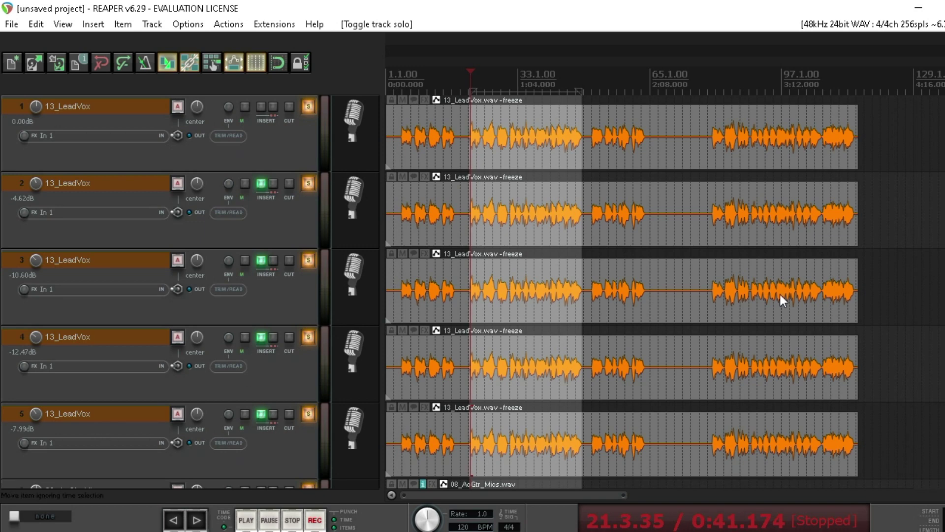
{"action": "scroll", "coordinate": [650, 291], "scroll_direction": "down", "scroll_amount": 3}
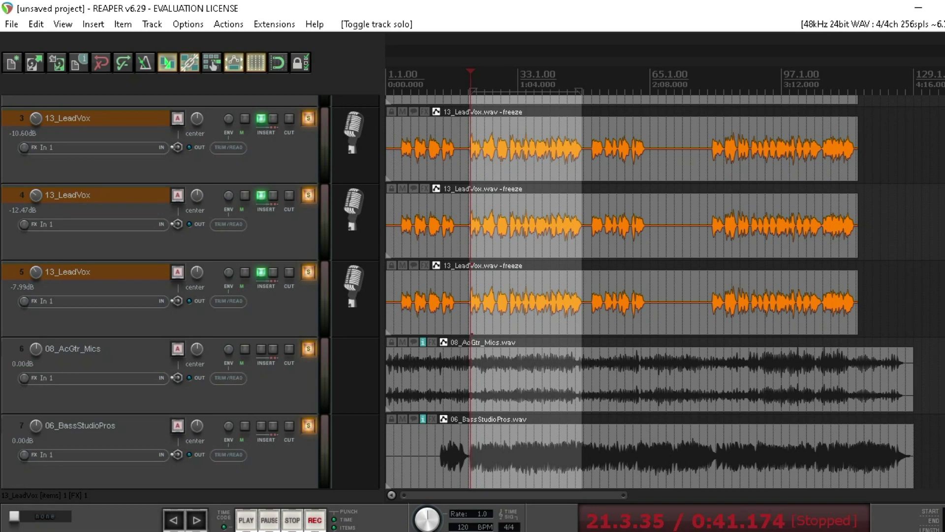
{"action": "scroll", "coordinate": [640, 291], "scroll_direction": "up", "scroll_amount": 3}
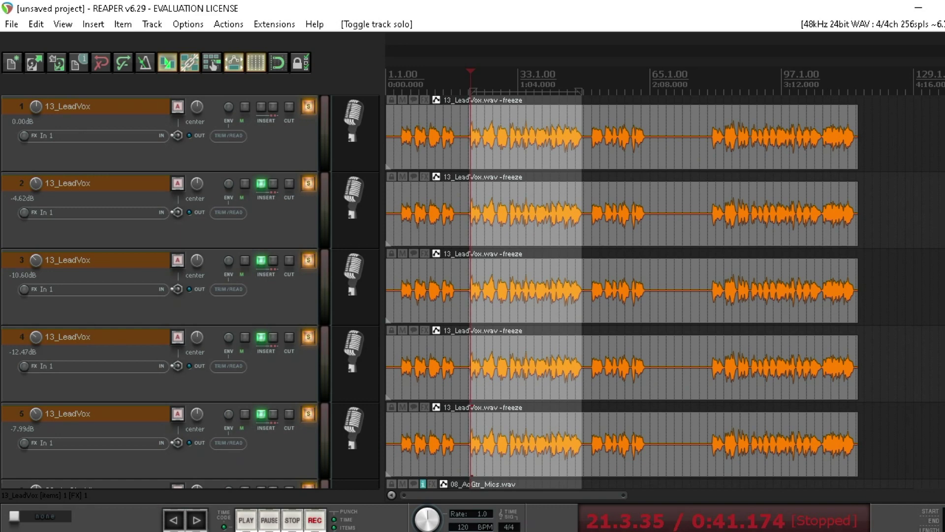
{"action": "key", "text": "space"}
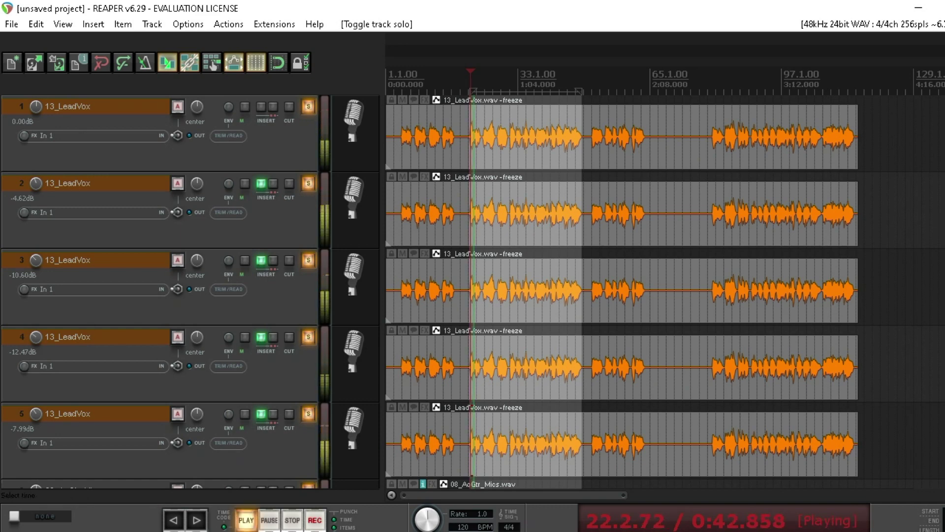